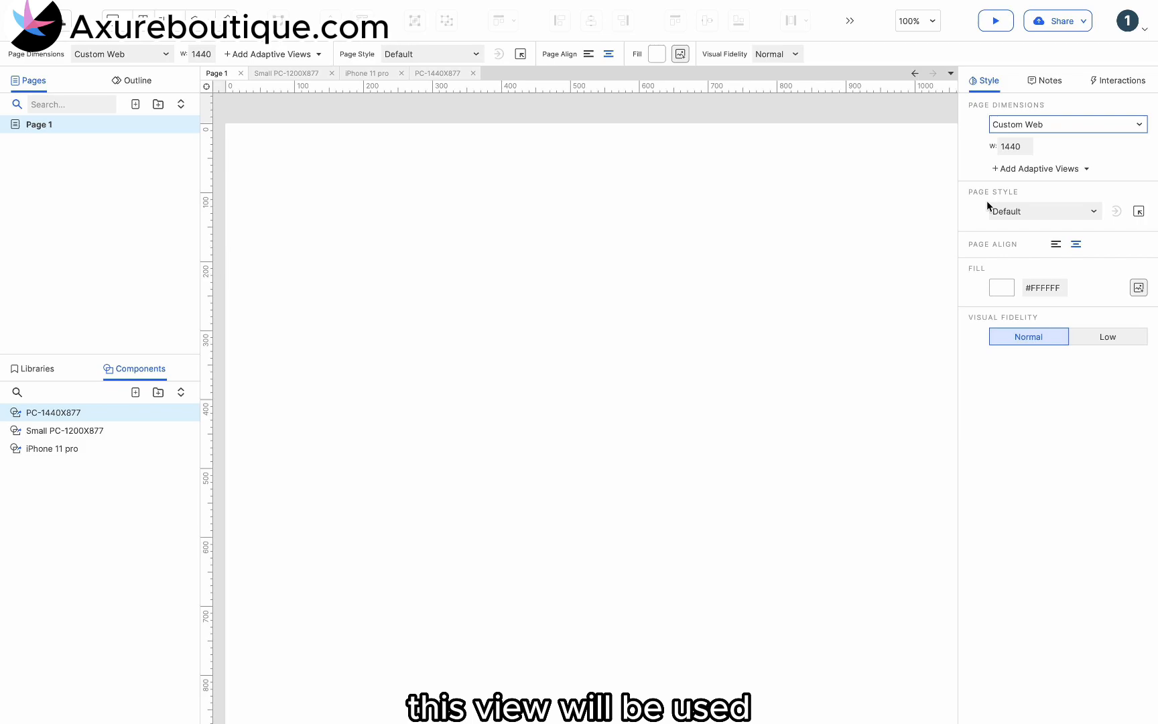
Create a new adaptive view set and add a view named Small PC, applying the Desktop Small (1200 x any) preset.
click(1036, 173)
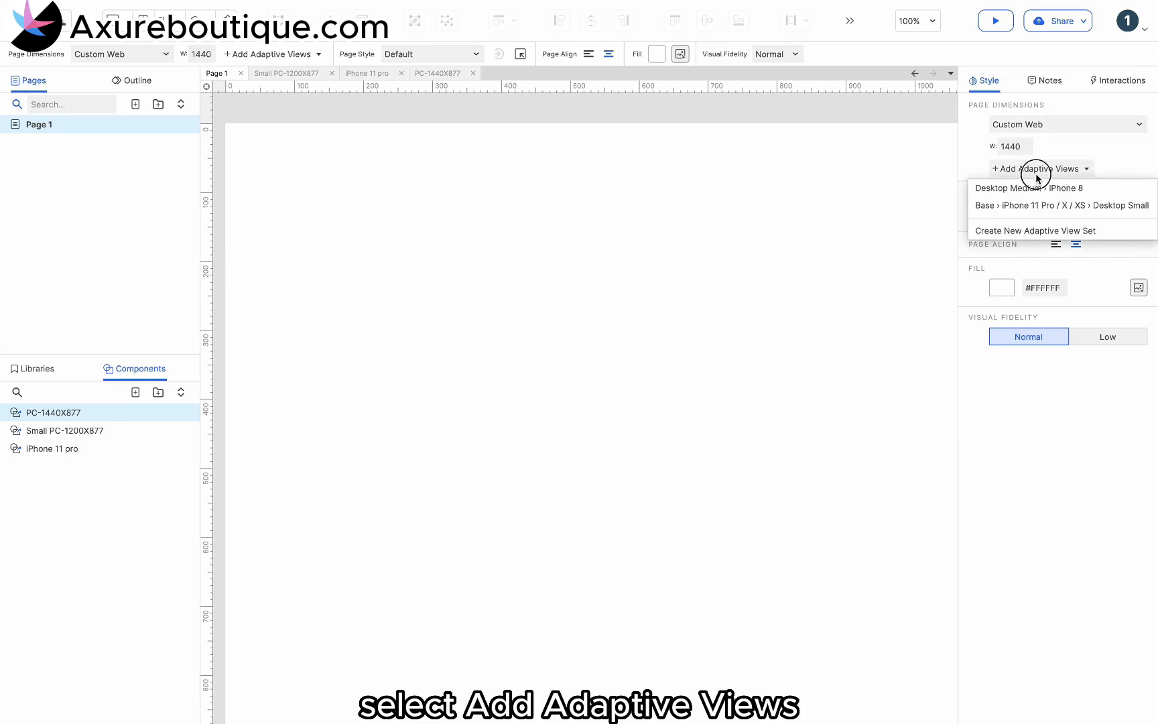
click(1019, 230)
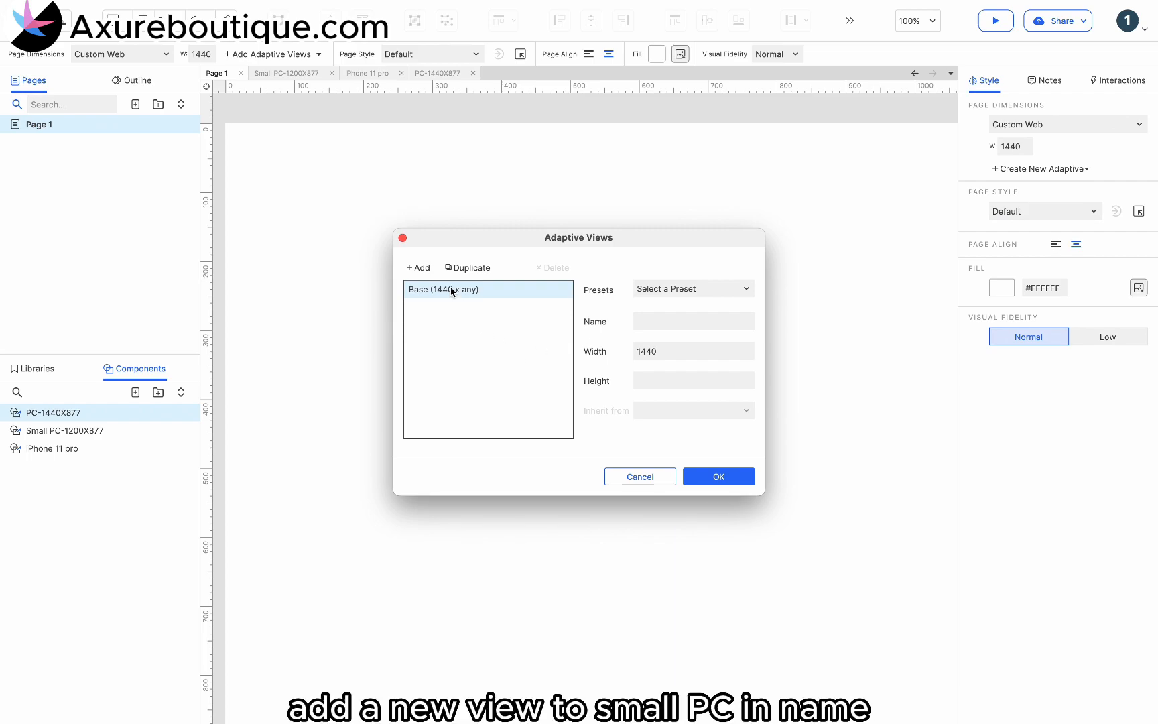
click(427, 269)
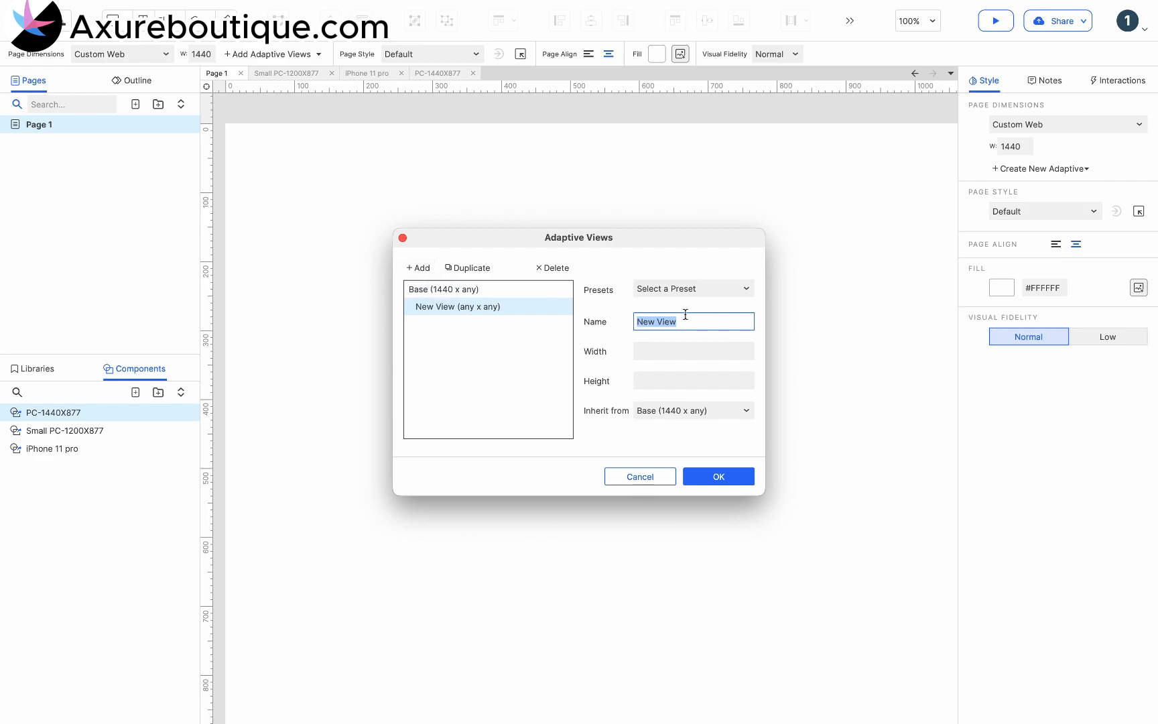
text(Small)
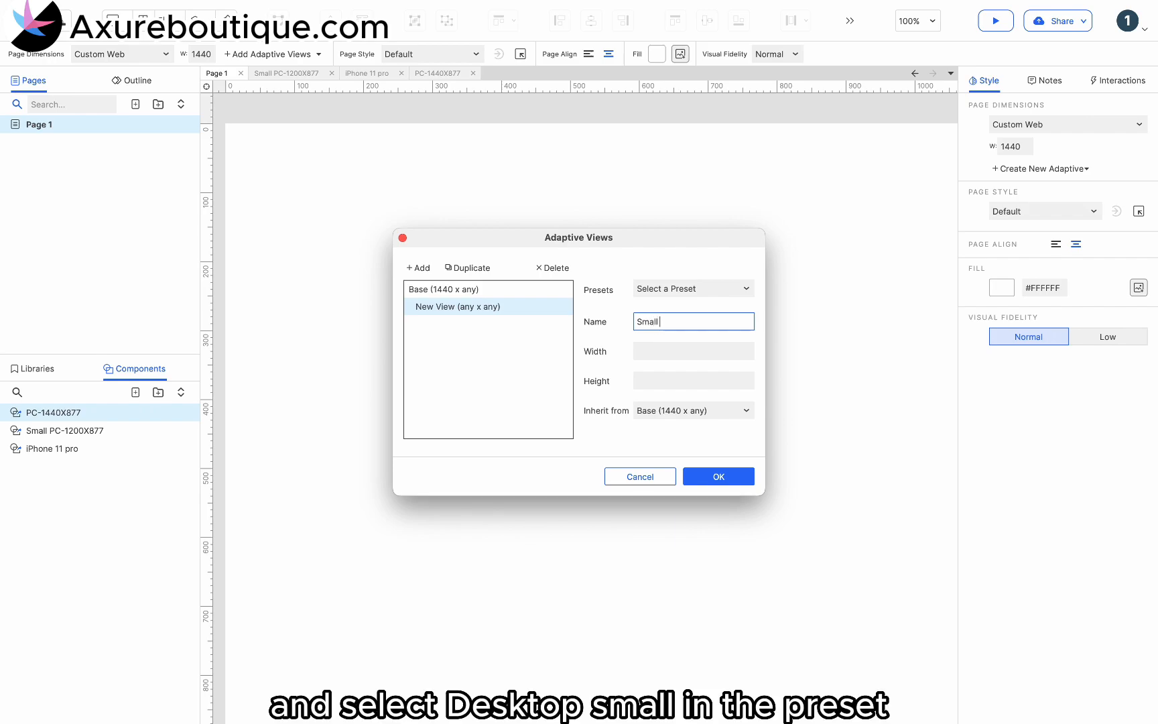
text( PC)
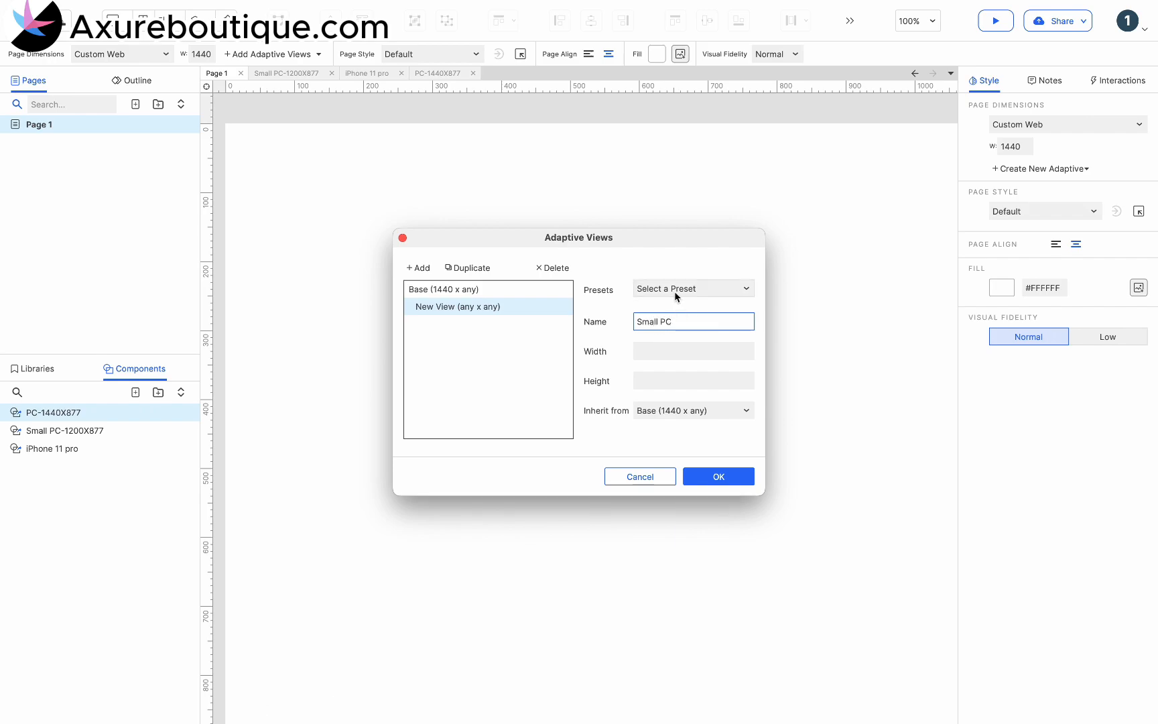
click(674, 289)
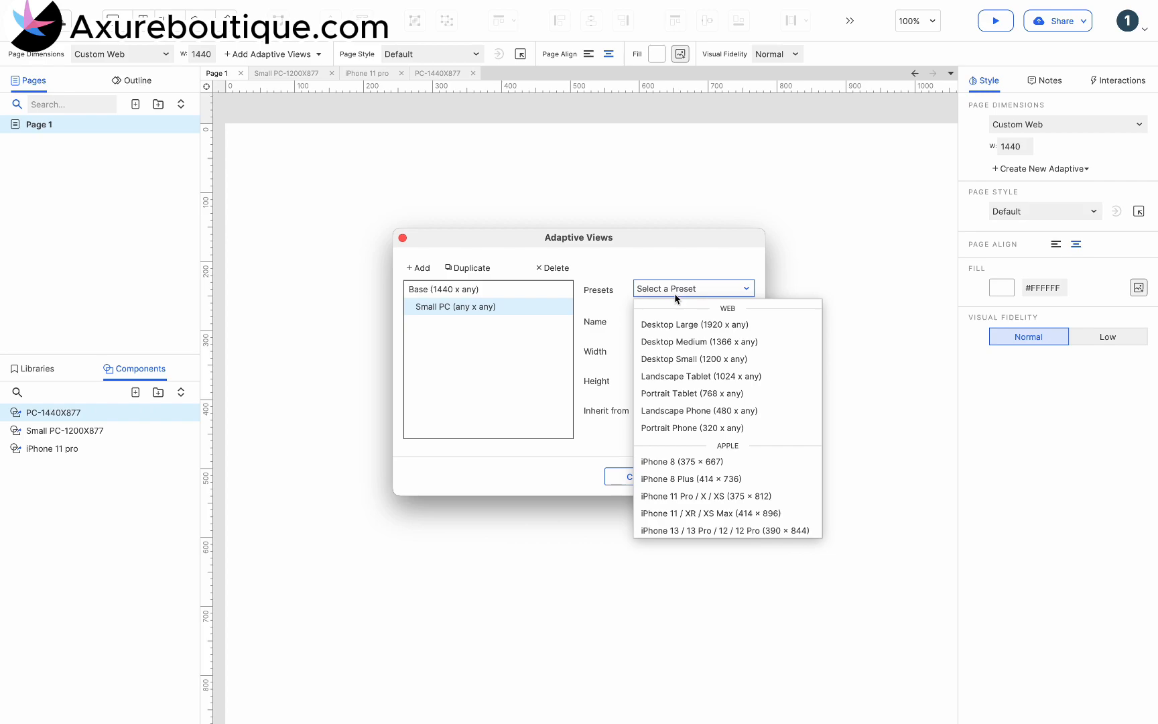
click(673, 357)
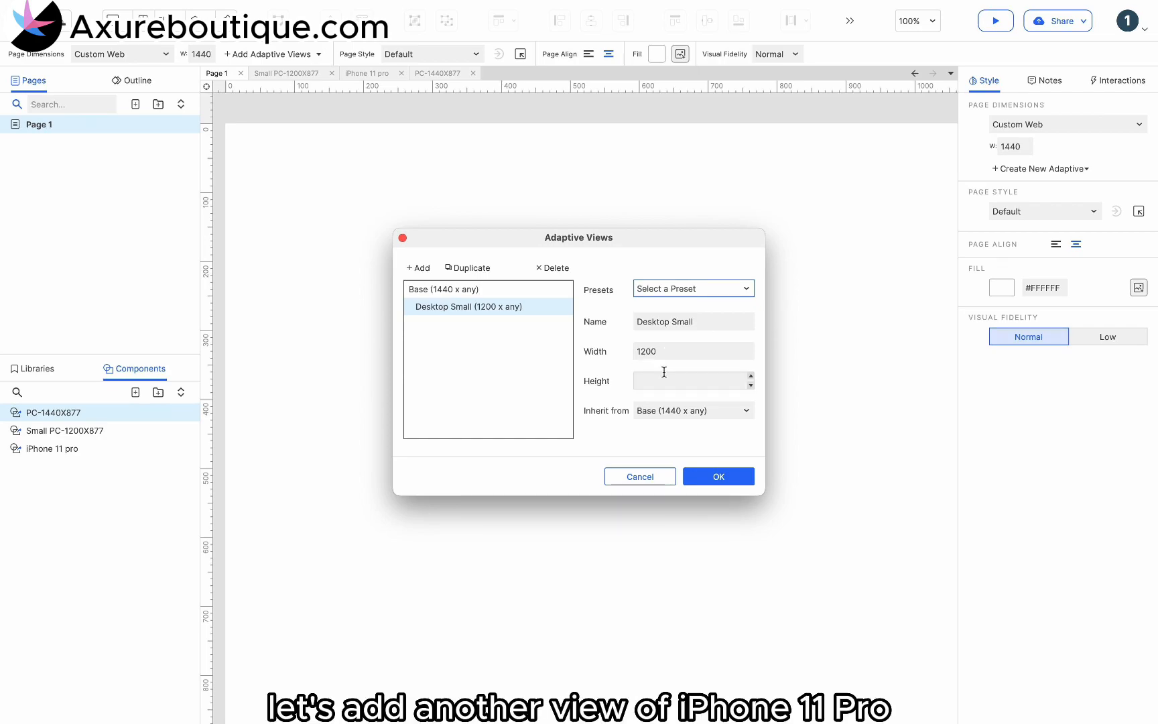
Add an iPhone 11 Pro / X / XS (375 × 812) view inheriting from Base, and turn off Affect All Views.
click(419, 268)
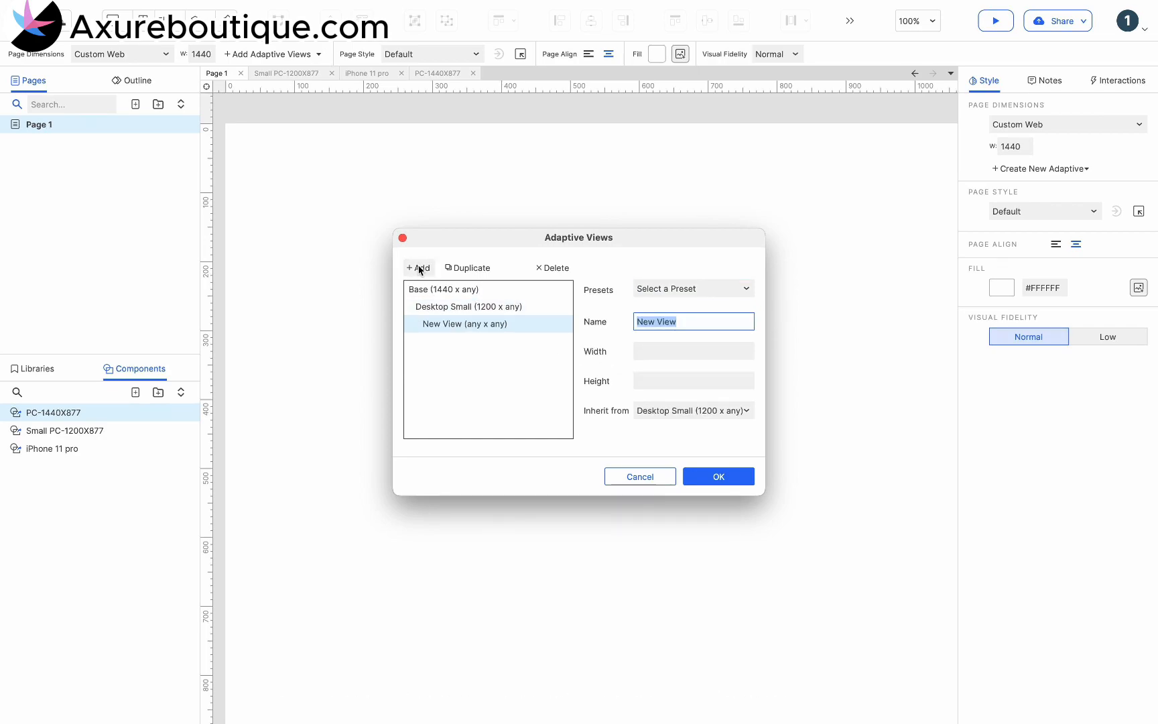
click(657, 290)
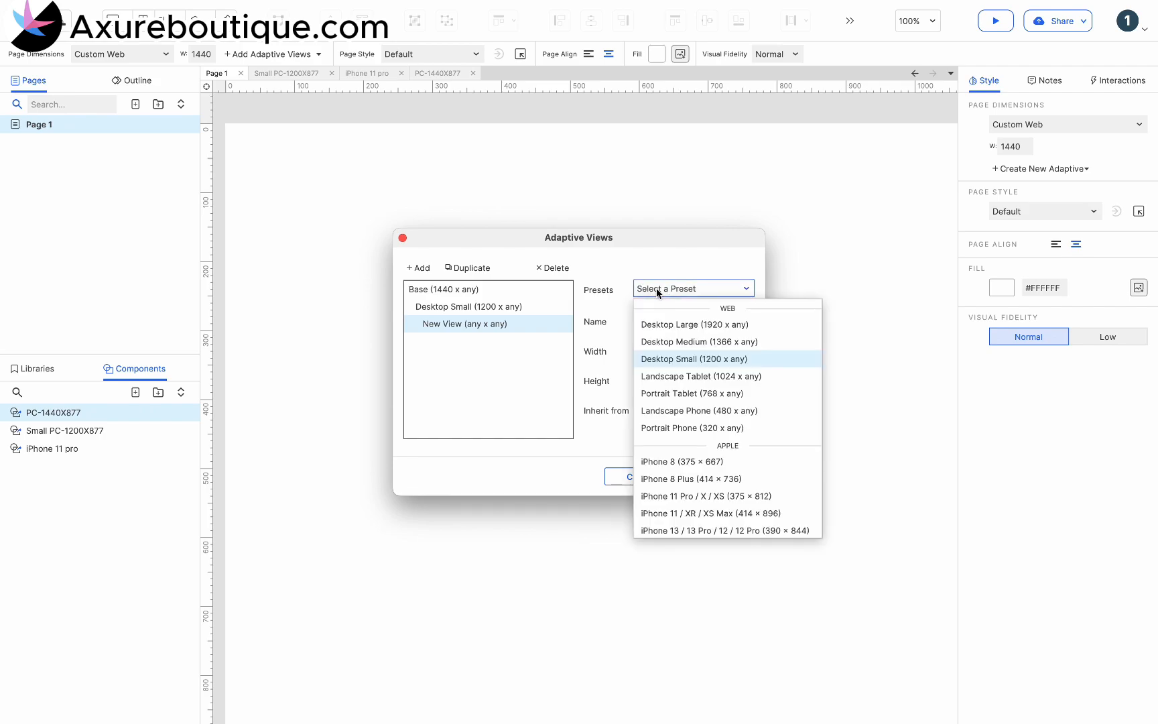
scroll(675, 375, down, 1)
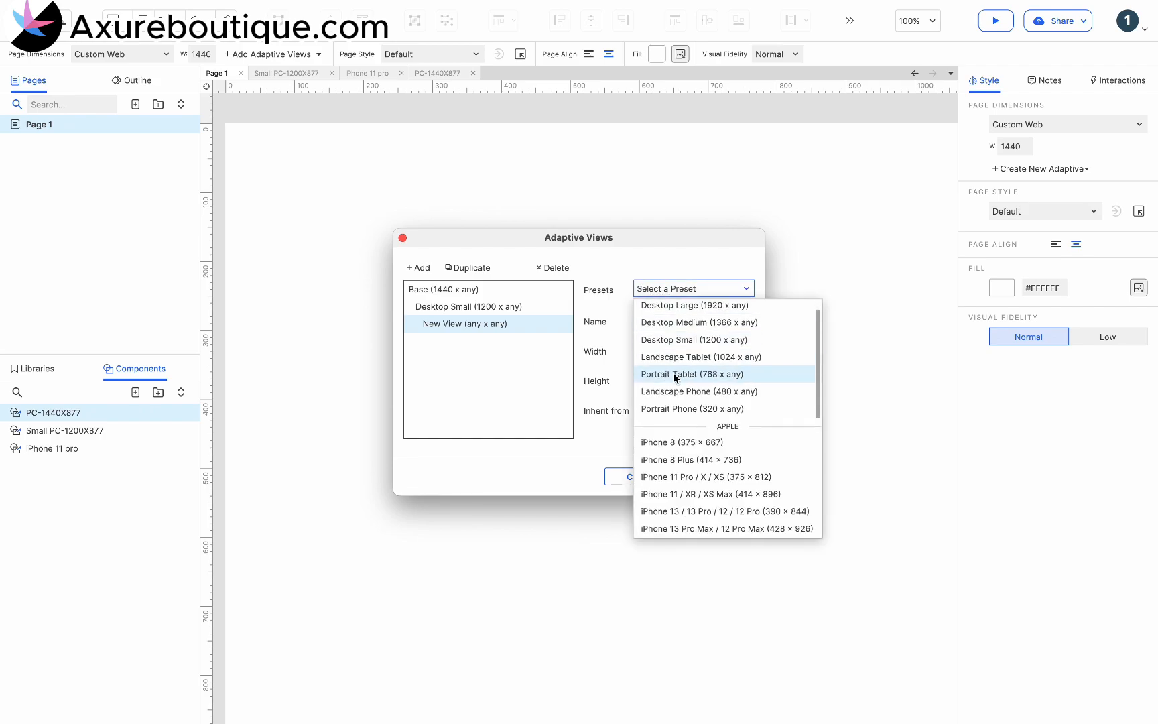
click(676, 477)
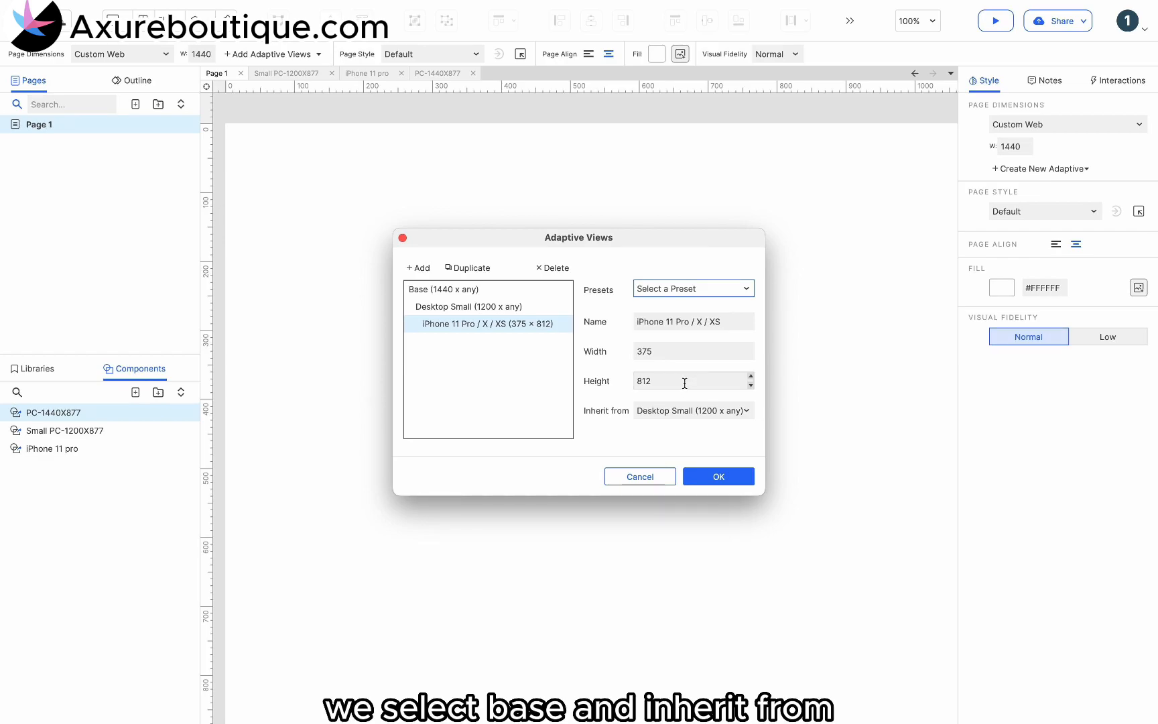
click(682, 411)
click(670, 430)
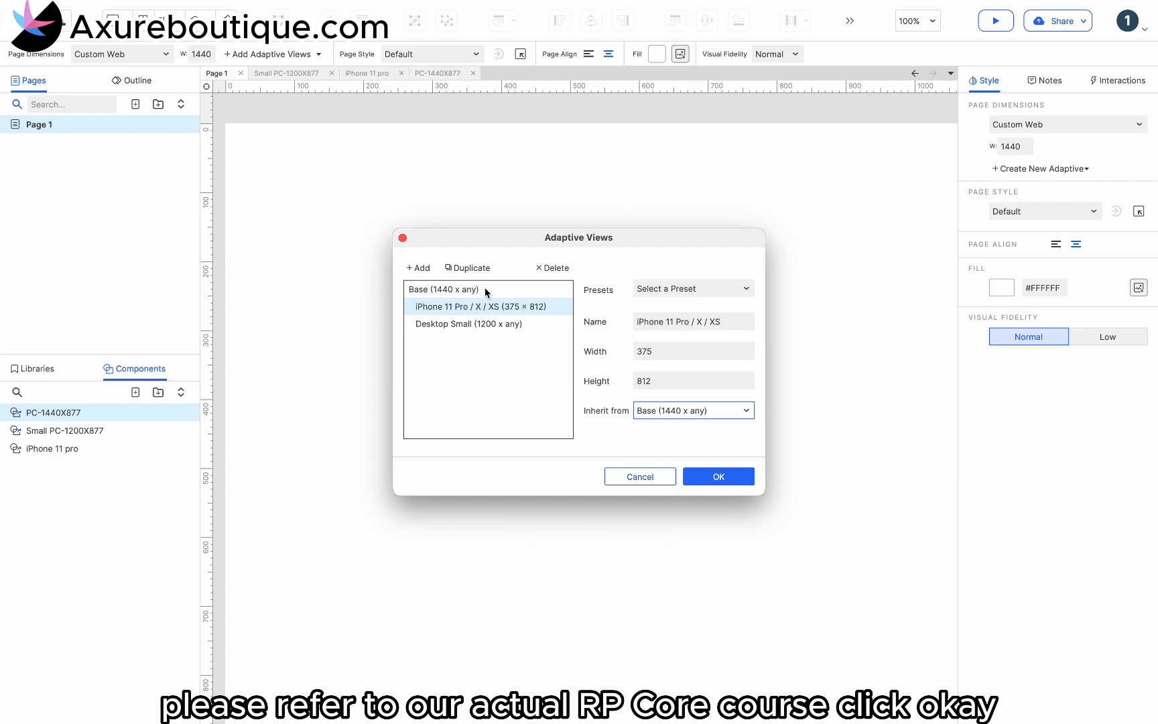
click(730, 475)
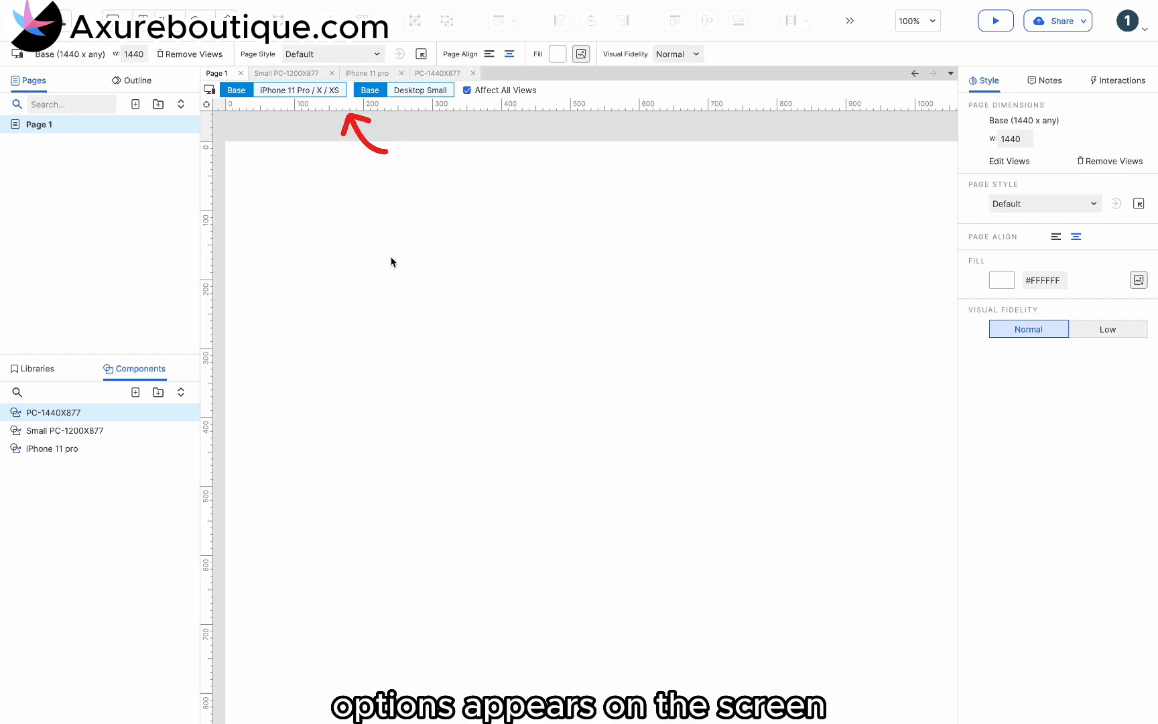
click(466, 92)
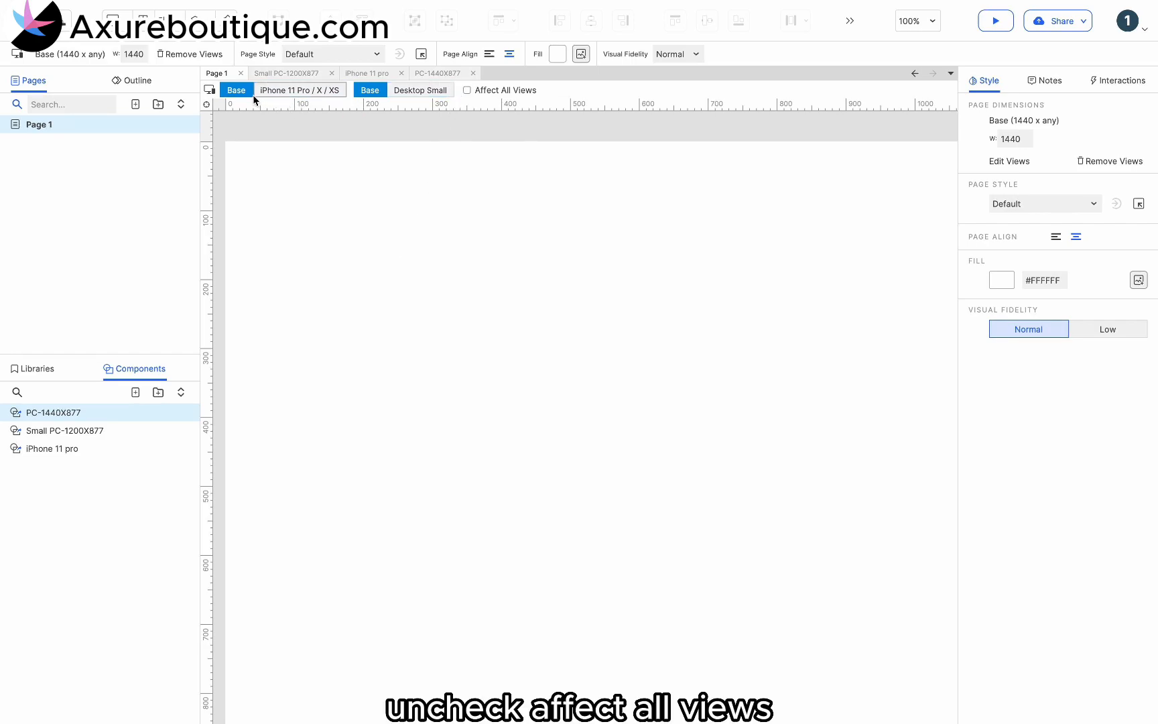
Add a child page under Page 1 and name it PC.
click(38, 370)
click(134, 106)
drag(50, 142, 48, 124)
click(59, 143)
text(PC)
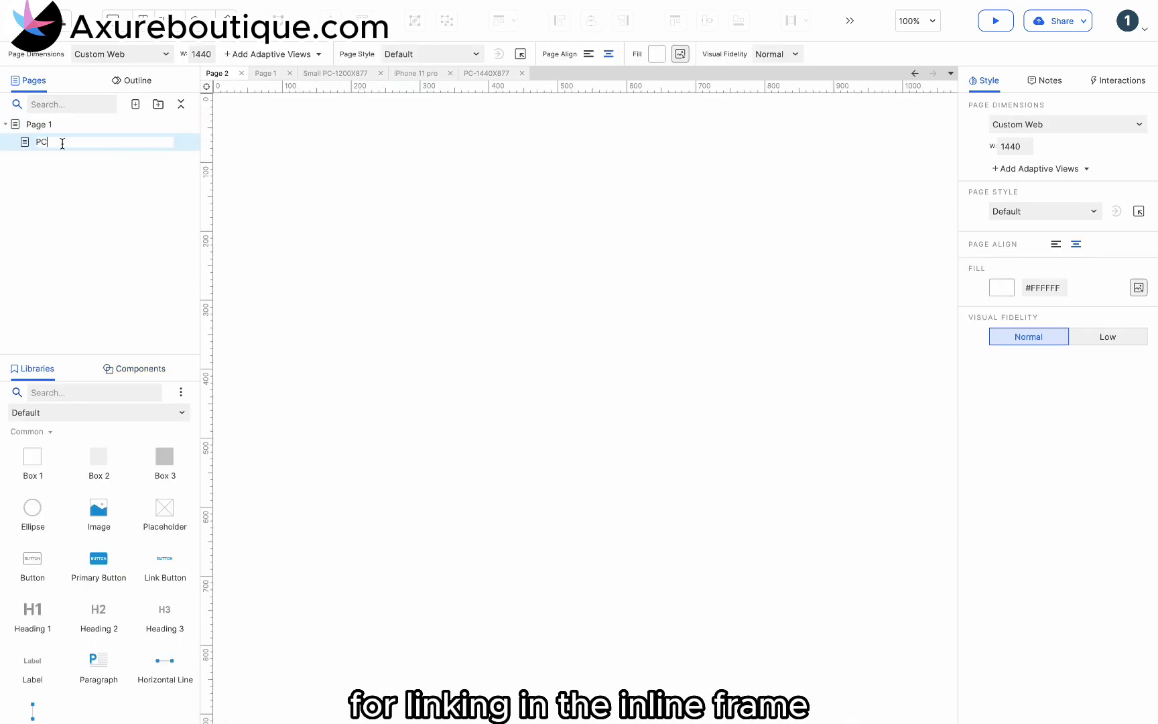
Add two more pages below the PC page, named PC Small and Iphone 11.
click(136, 104)
text(PC Small)
click(135, 104)
key(BackSpace)
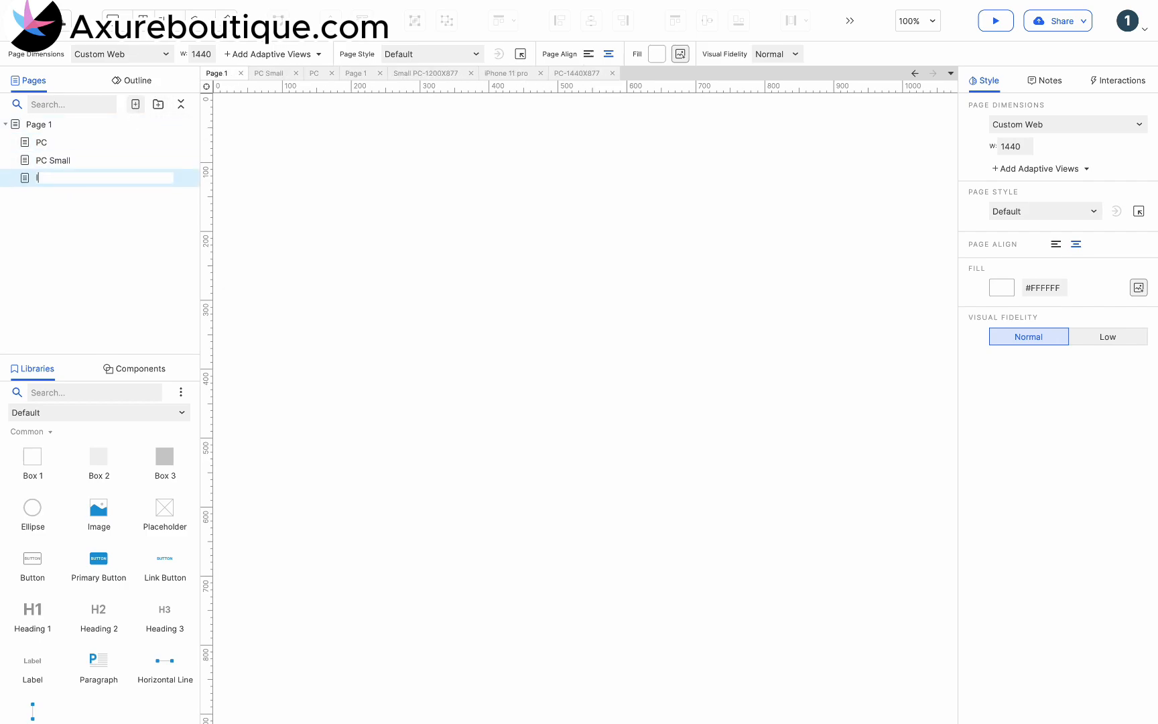
click(118, 238)
Place the PC-1440X877 component on the PC page and align it to position 0, 0.
double_click(80, 144)
click(129, 368)
drag(100, 414, 263, 218)
scroll(263, 220, down, 2)
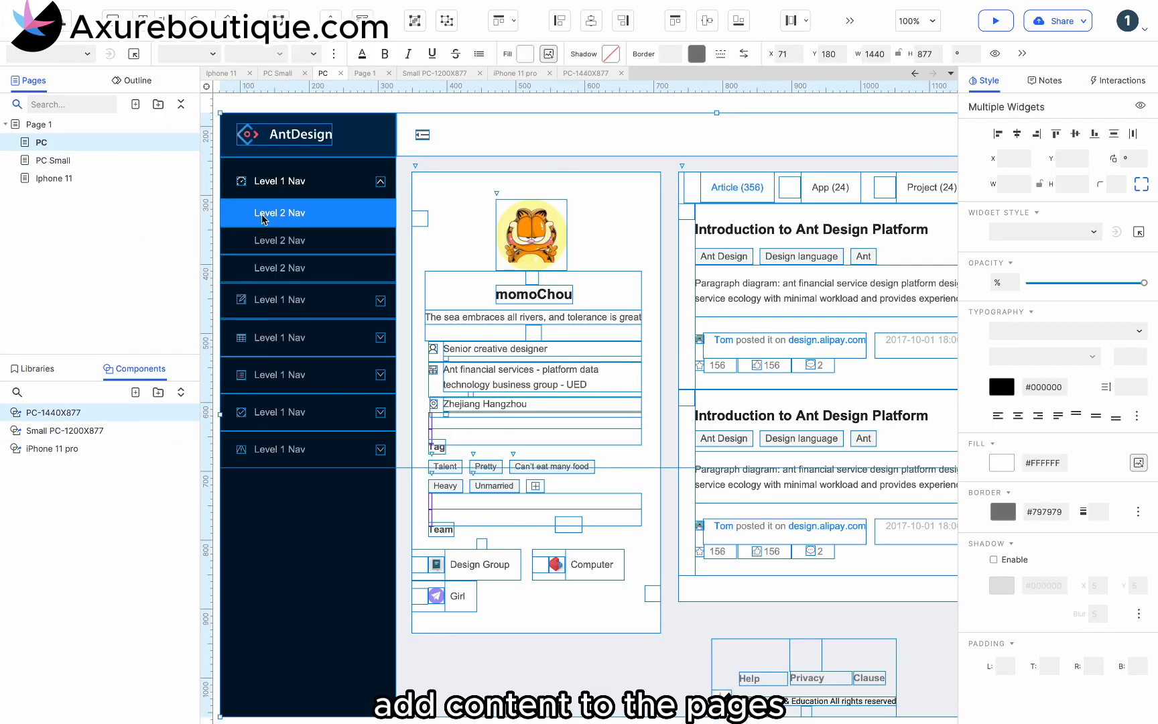
scroll(263, 220, up, 3)
scroll(263, 220, left, 3)
drag(451, 290, 410, 183)
scroll(410, 184, right, 2)
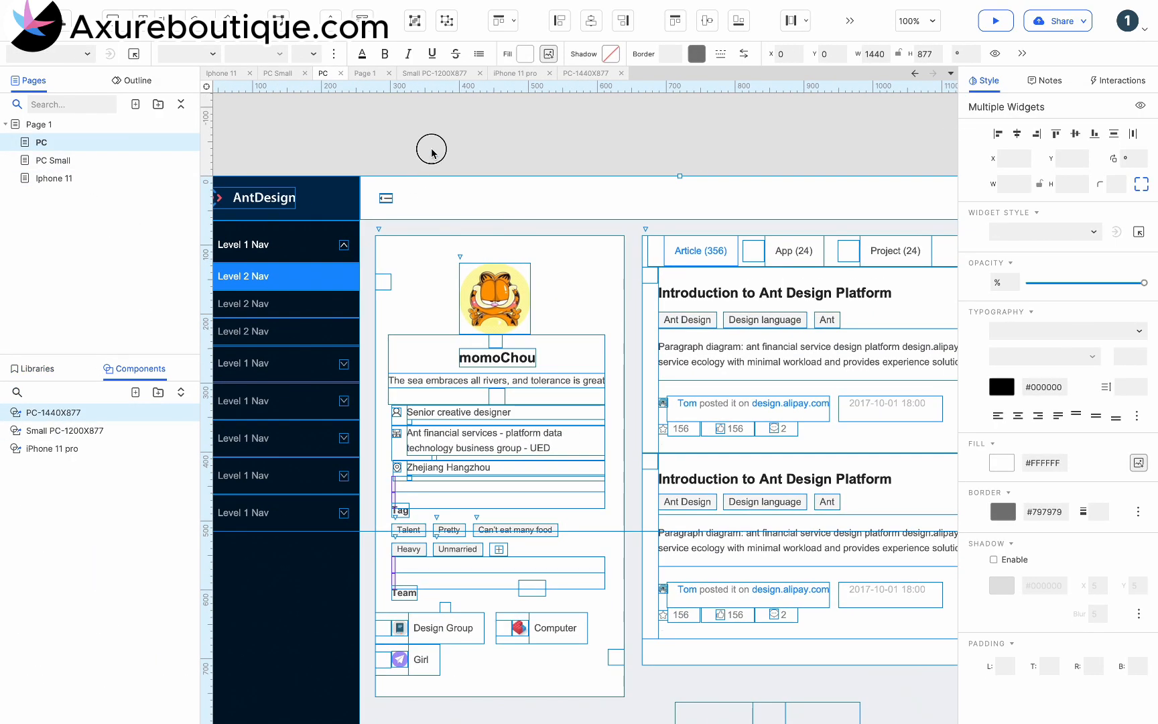
click(429, 150)
Place the Small PC-1200X877 component on the PC Small page and align it to position 0, 0.
click(53, 160)
drag(100, 431, 313, 276)
scroll(312, 277, down, 2)
scroll(313, 277, left, 2)
scroll(314, 278, up, 4)
drag(411, 407, 306, 229)
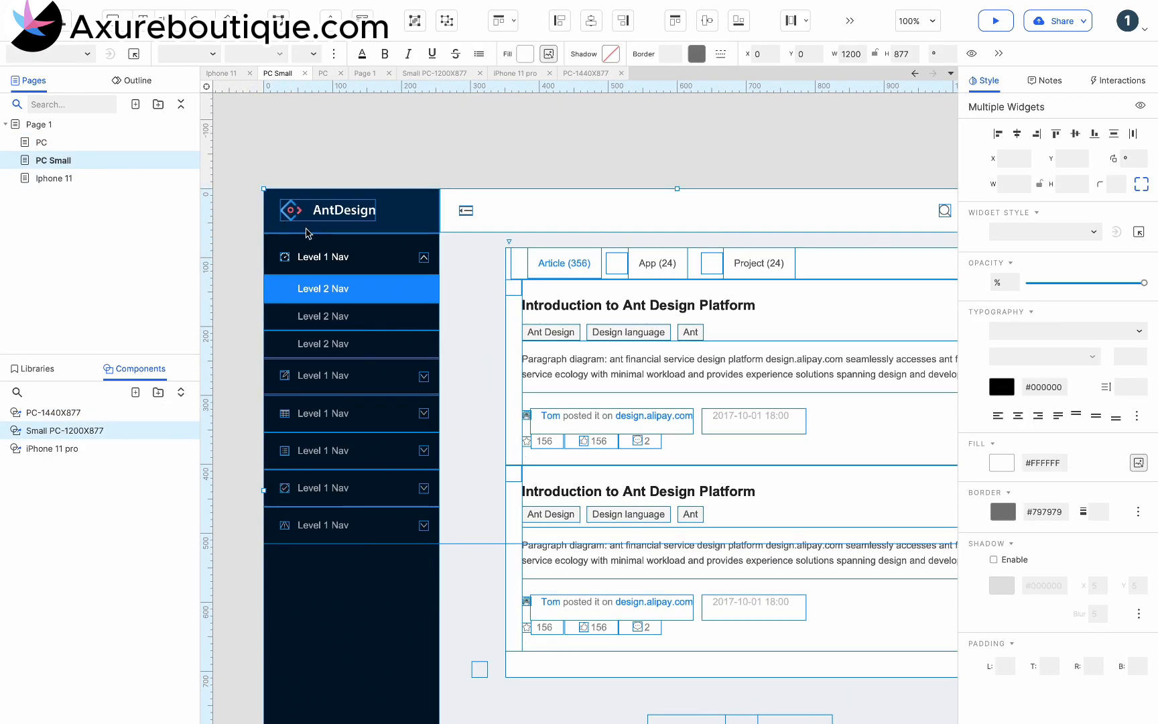
scroll(307, 230, right, 4)
scroll(335, 213, left, 2)
click(391, 136)
Place the iPhone 11 pro component at the origin of the Iphone 11 page.
click(69, 179)
drag(53, 448, 277, 176)
click(267, 138)
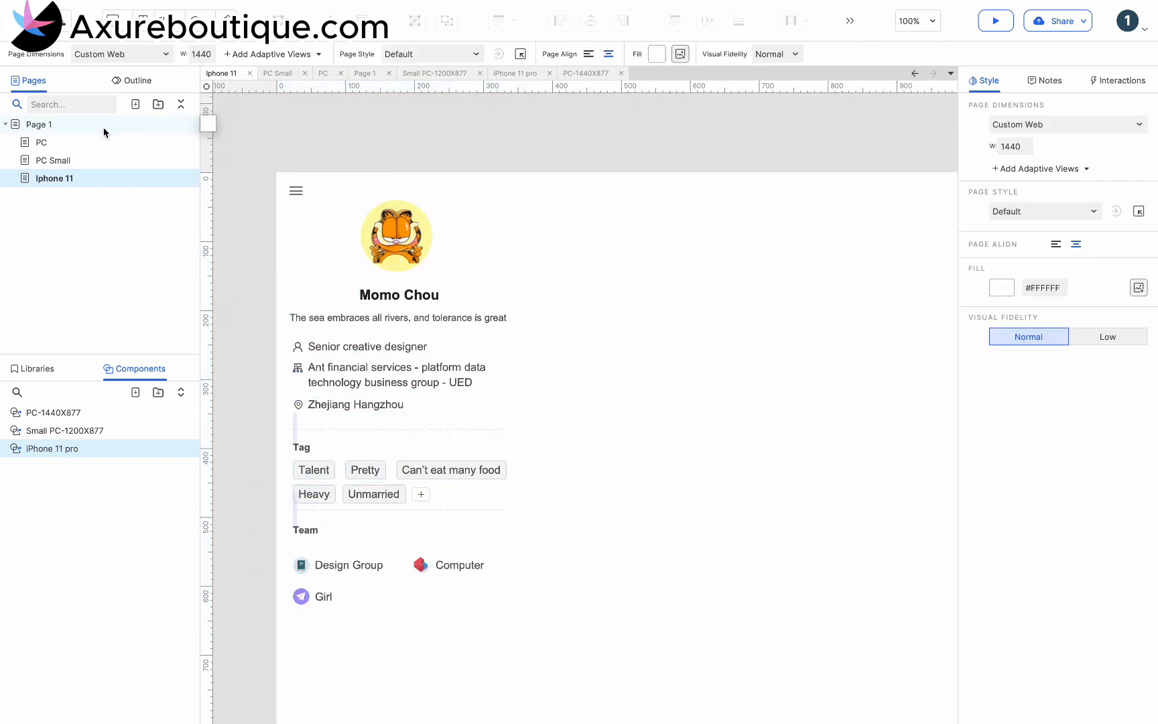
Add an inline frame at position 0, 0 in the Base view of Page 1.
click(102, 126)
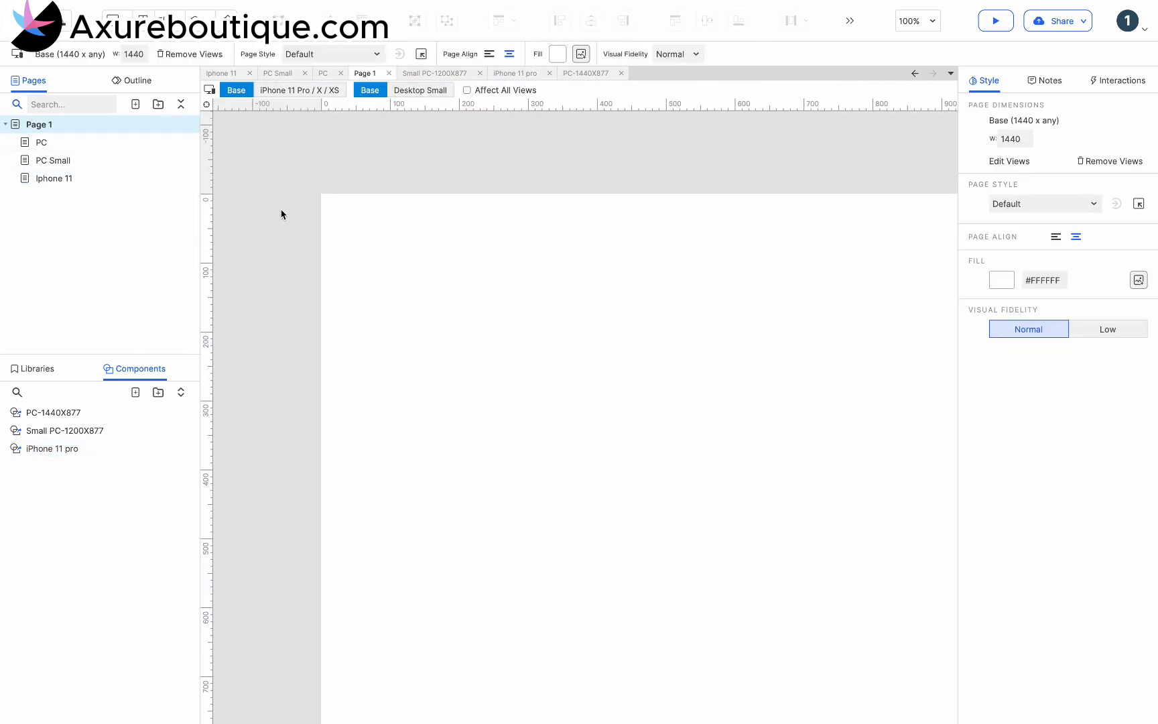
click(32, 368)
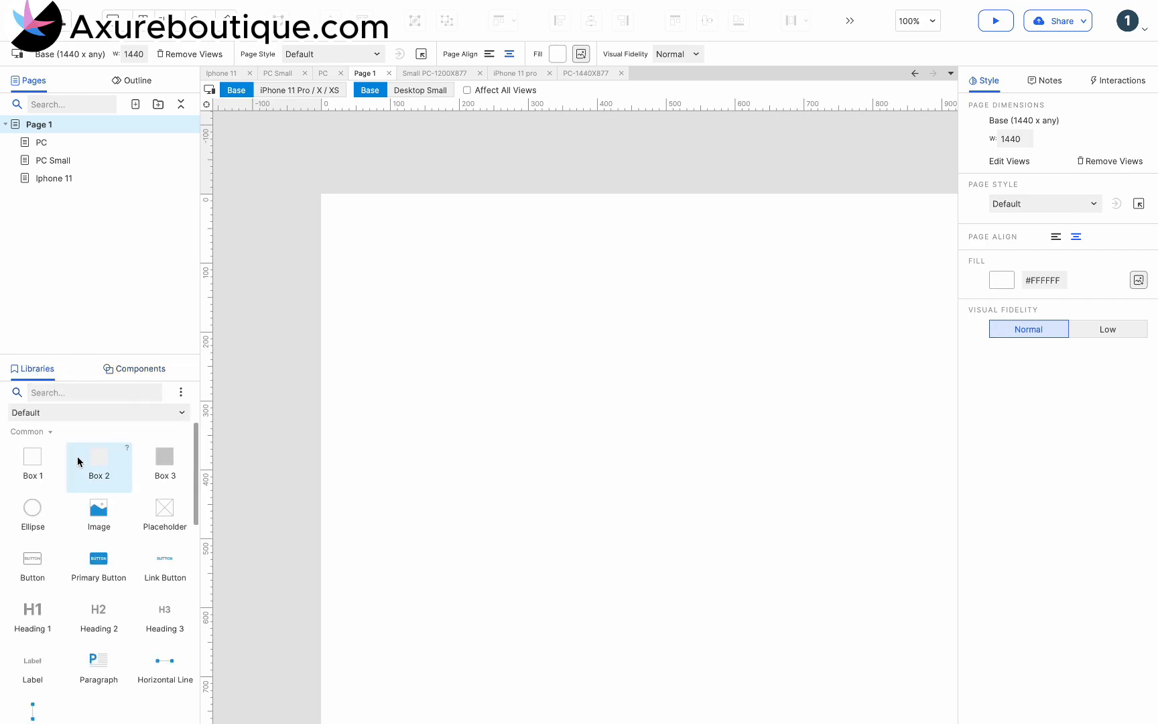
scroll(77, 456, down, 4)
drag(99, 607, 323, 196)
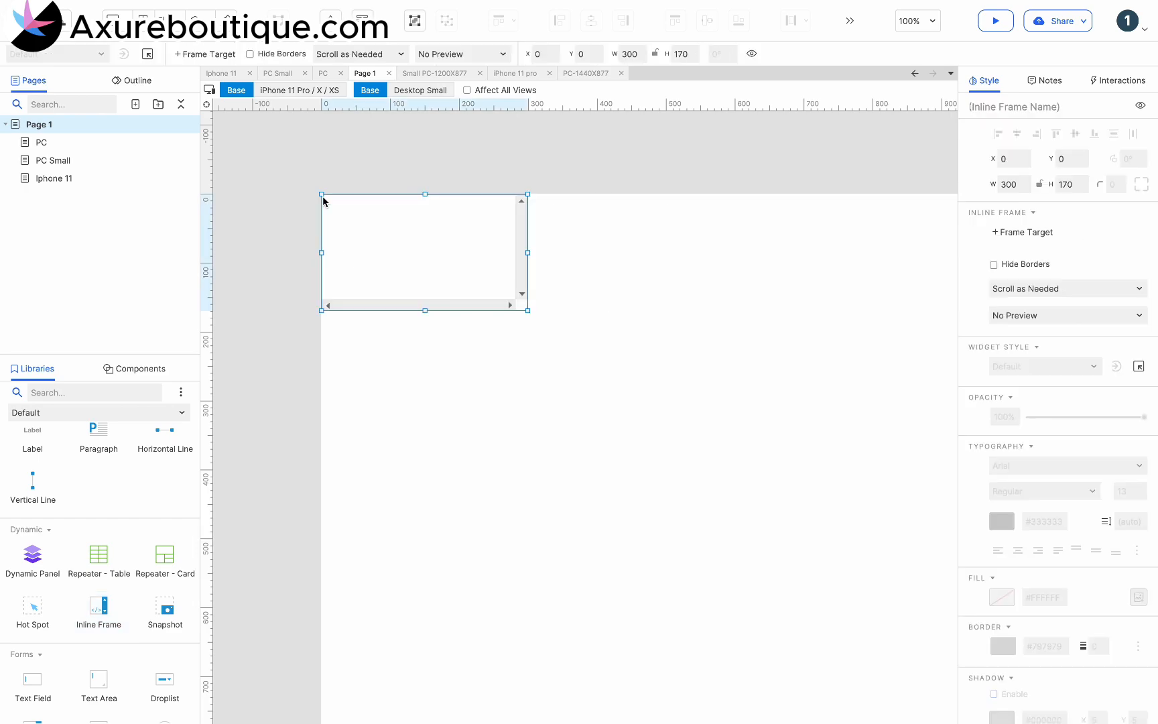
Set the Base view inline frame's size to 1440 wide and 877 high.
click(633, 55)
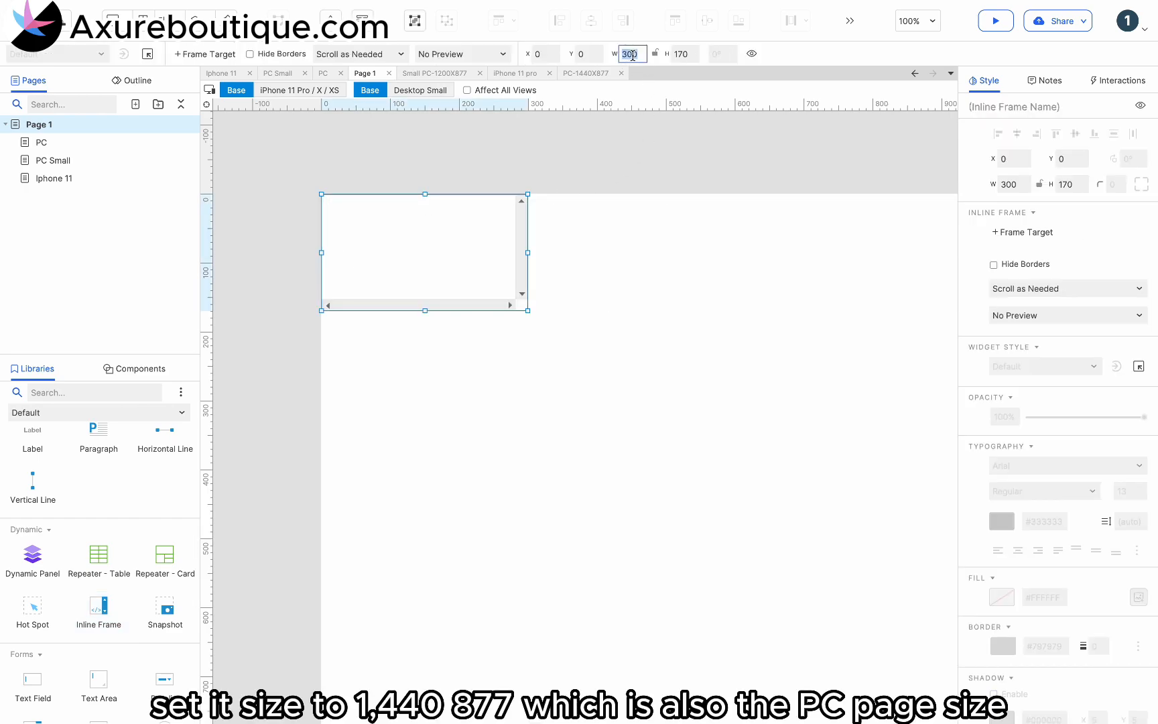
text(1440)
click(681, 53)
text(877)
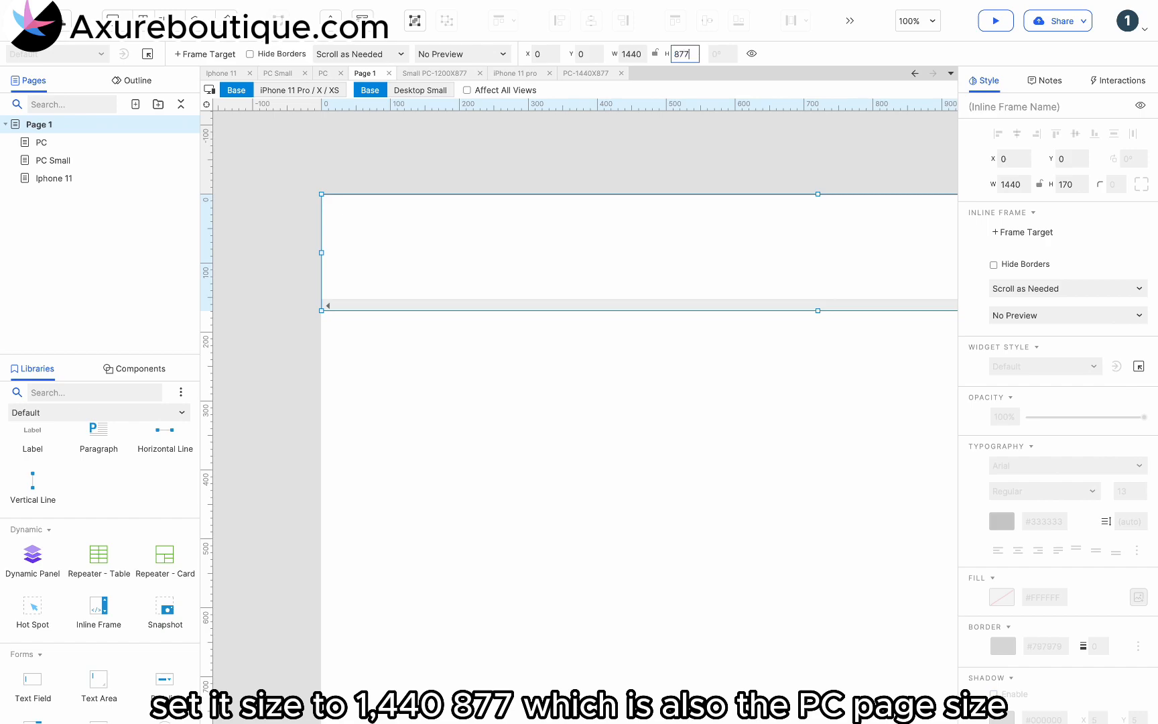
click(633, 139)
Hide the inline frame's border and link the frame to the PC page.
click(514, 253)
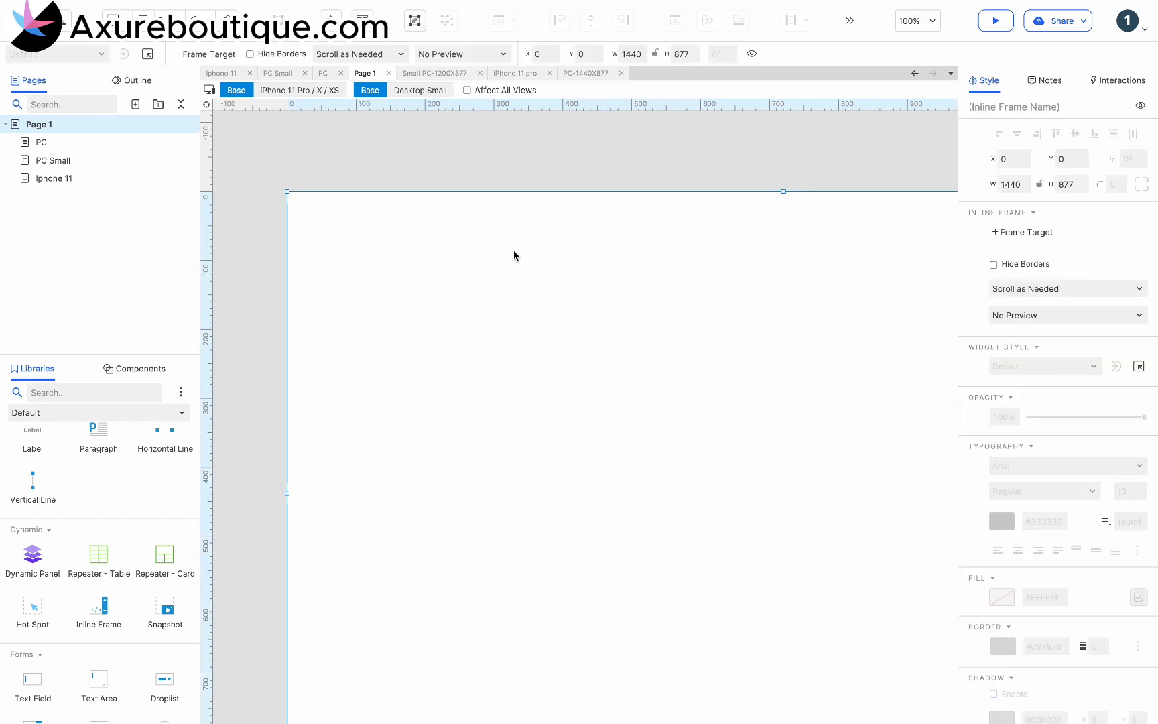
right_click(504, 274)
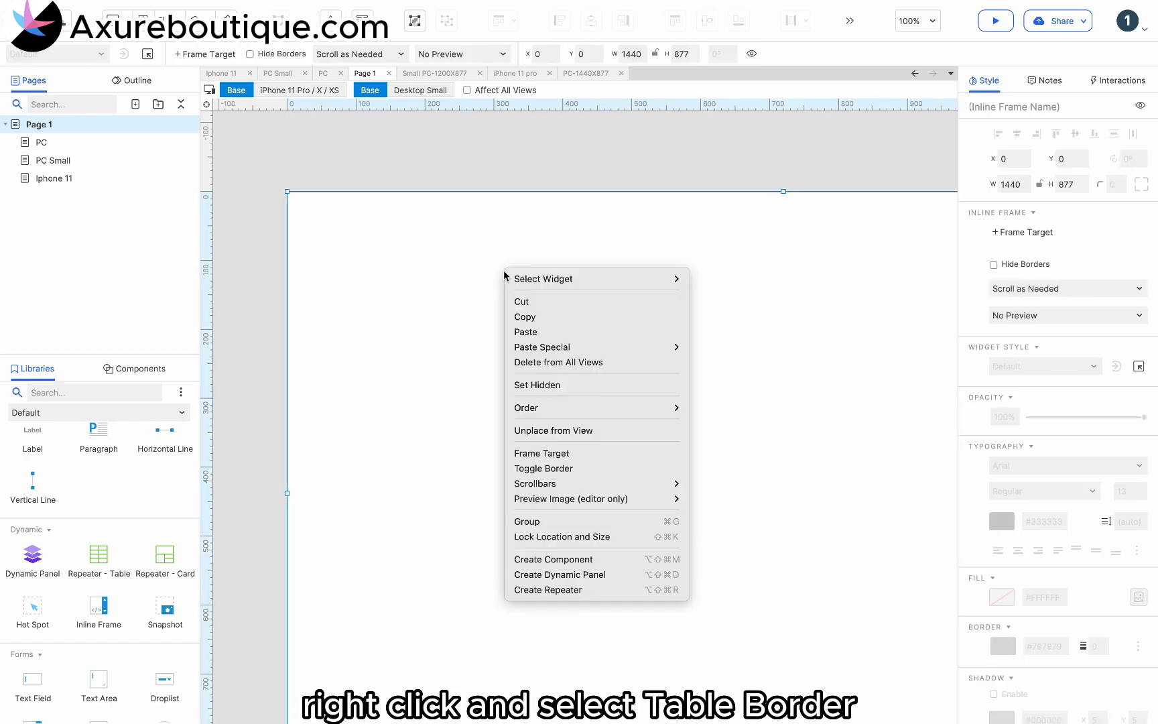
click(551, 469)
double_click(537, 344)
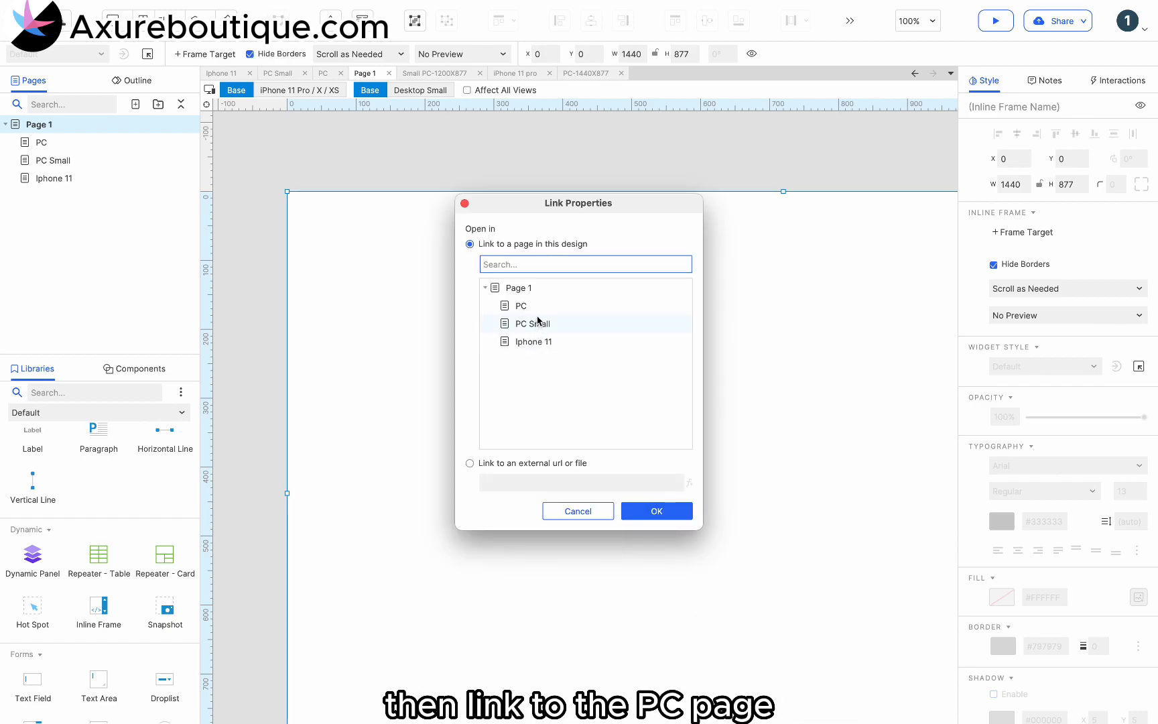
click(537, 307)
click(648, 512)
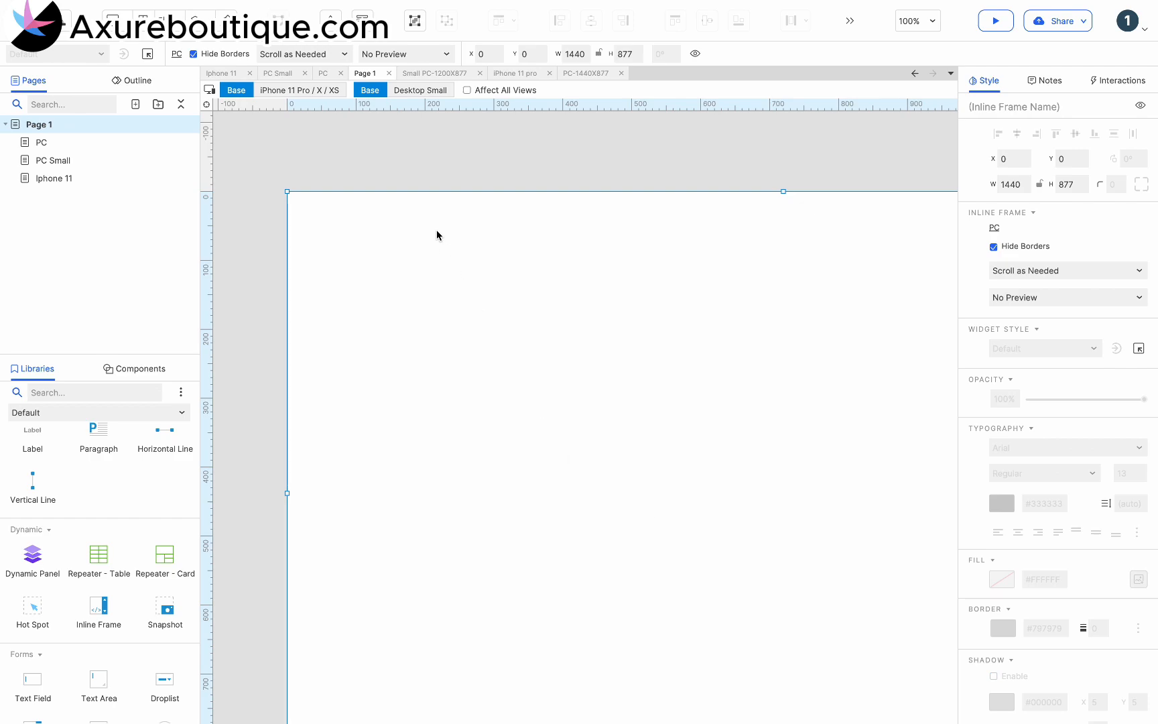
Remove the inherited 1440-wide inline frame from the Desktop Small view of Page 1.
scroll(437, 235, right, 3)
scroll(436, 234, down, 1)
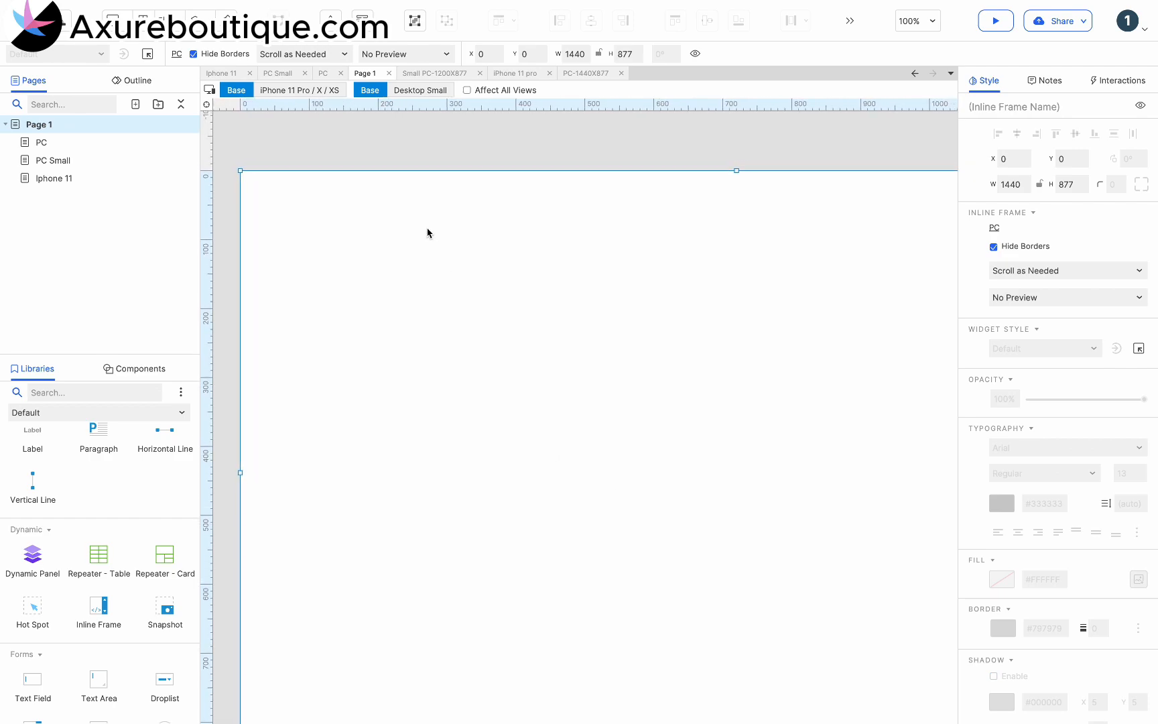
click(408, 93)
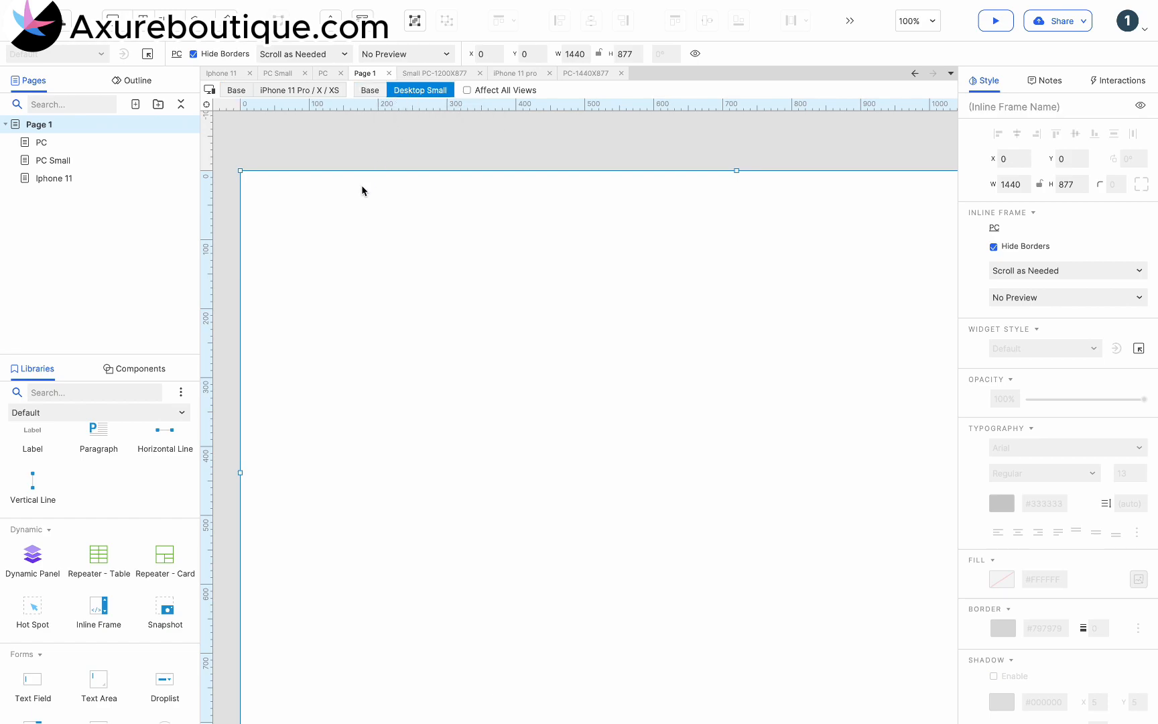
drag(359, 194, 377, 227)
key(Delete)
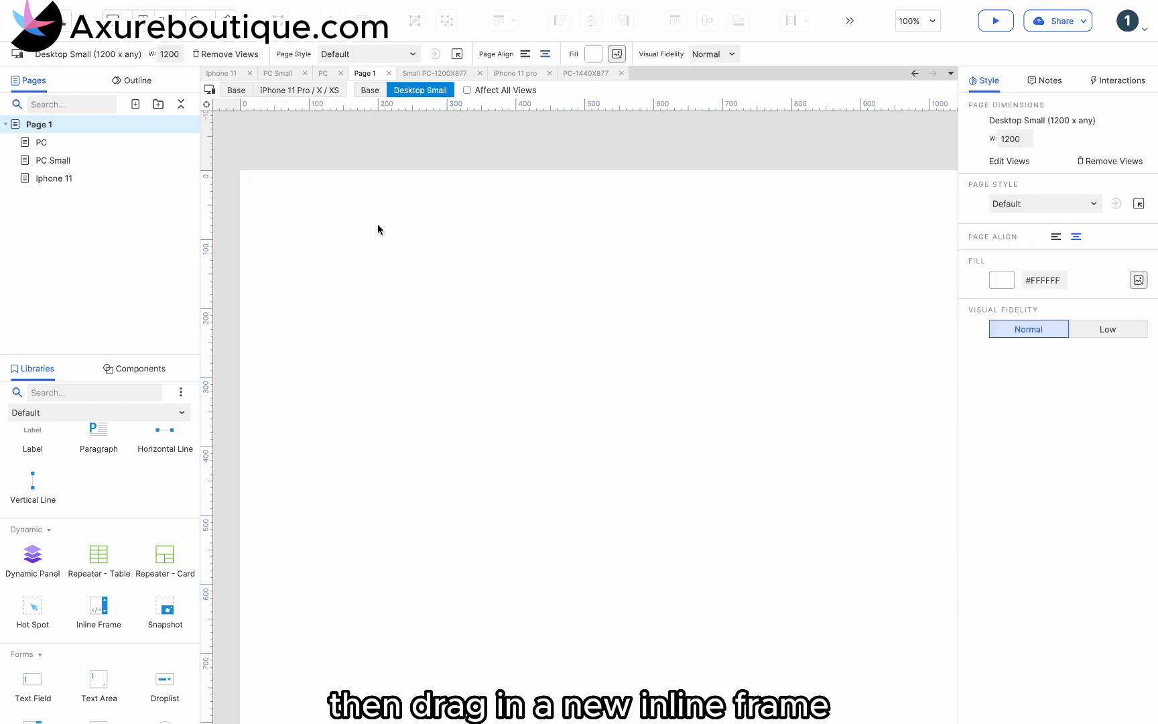
Add a new inline frame at position 0, 0 in the Desktop Small view and size it 1200 by 877.
drag(99, 613, 249, 195)
drag(307, 225, 297, 198)
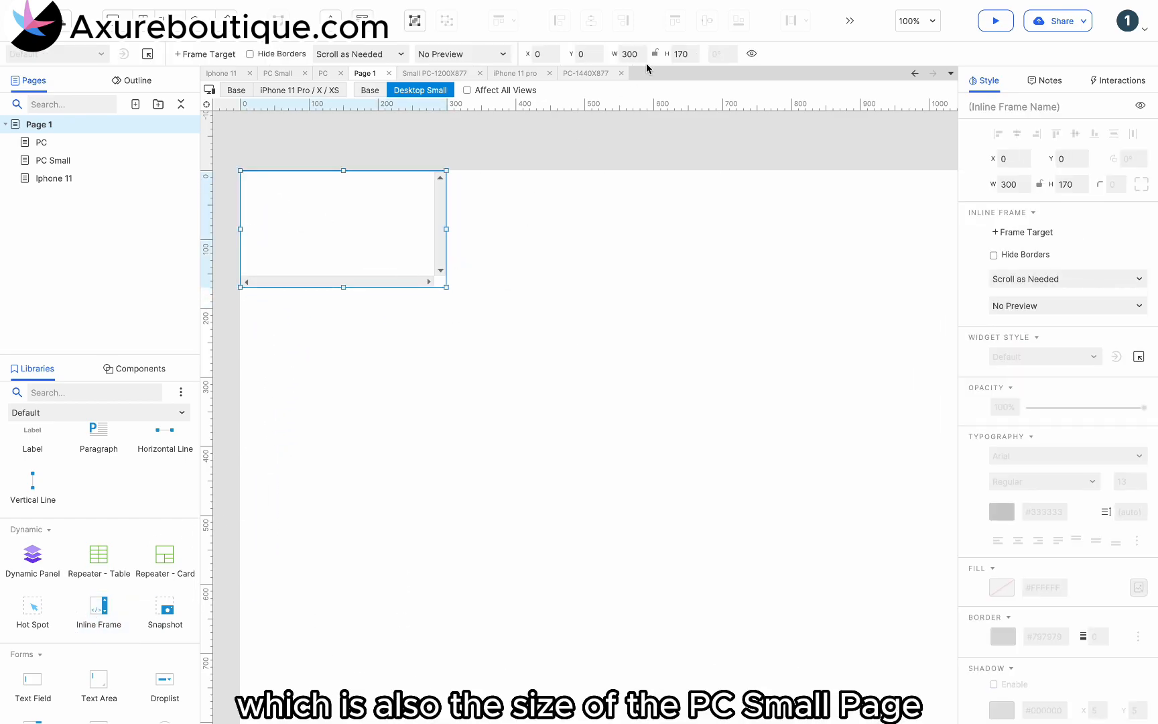
click(630, 54)
text(1200)
click(683, 57)
text(8)
click(680, 128)
Hide the border of the Desktop Small view's inline frame and link the frame to the PC Small page.
click(584, 241)
right_click(584, 242)
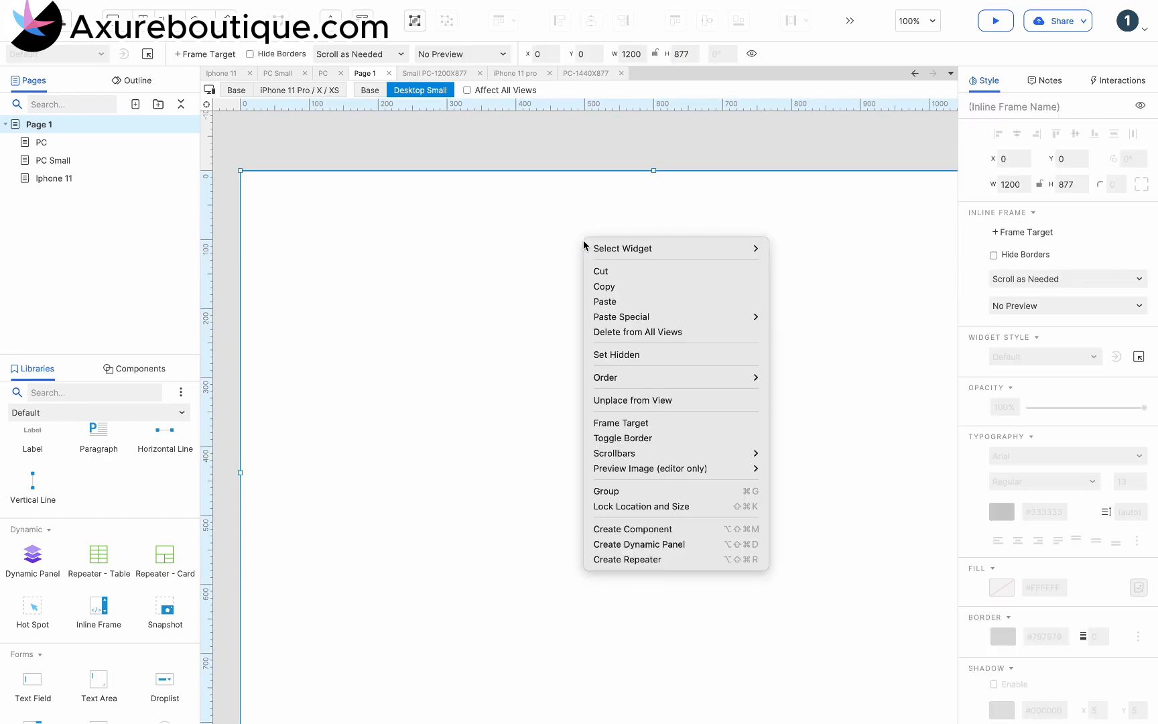
click(603, 437)
double_click(537, 344)
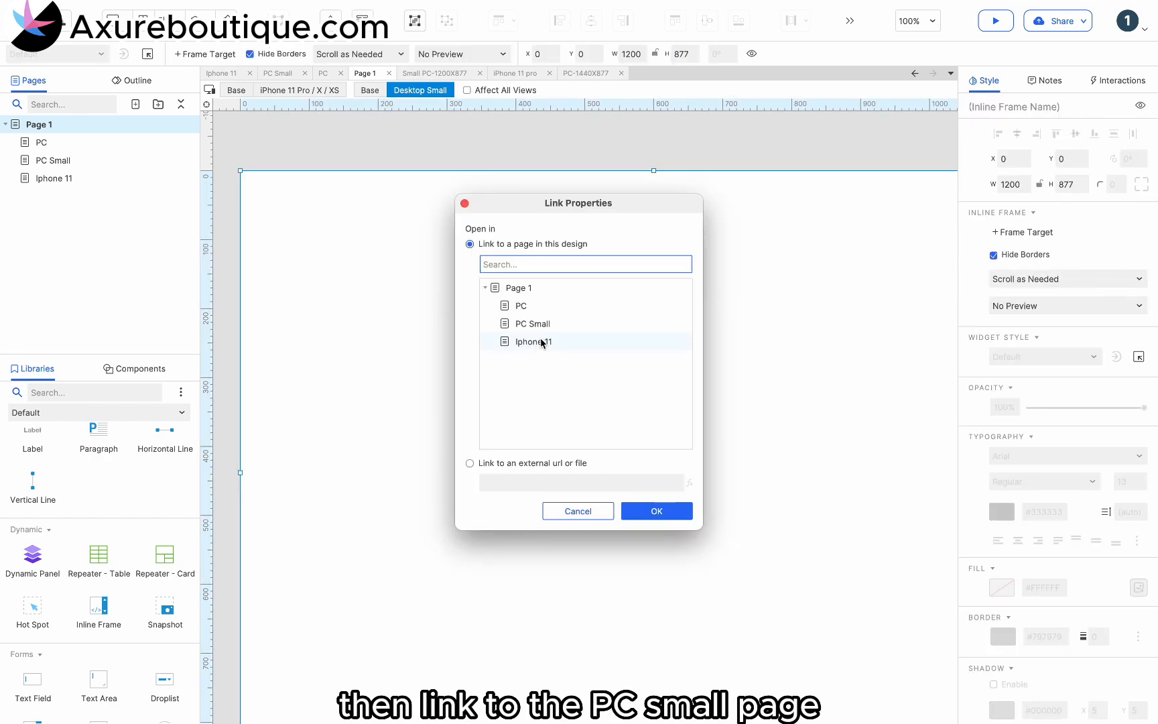
click(536, 324)
click(648, 510)
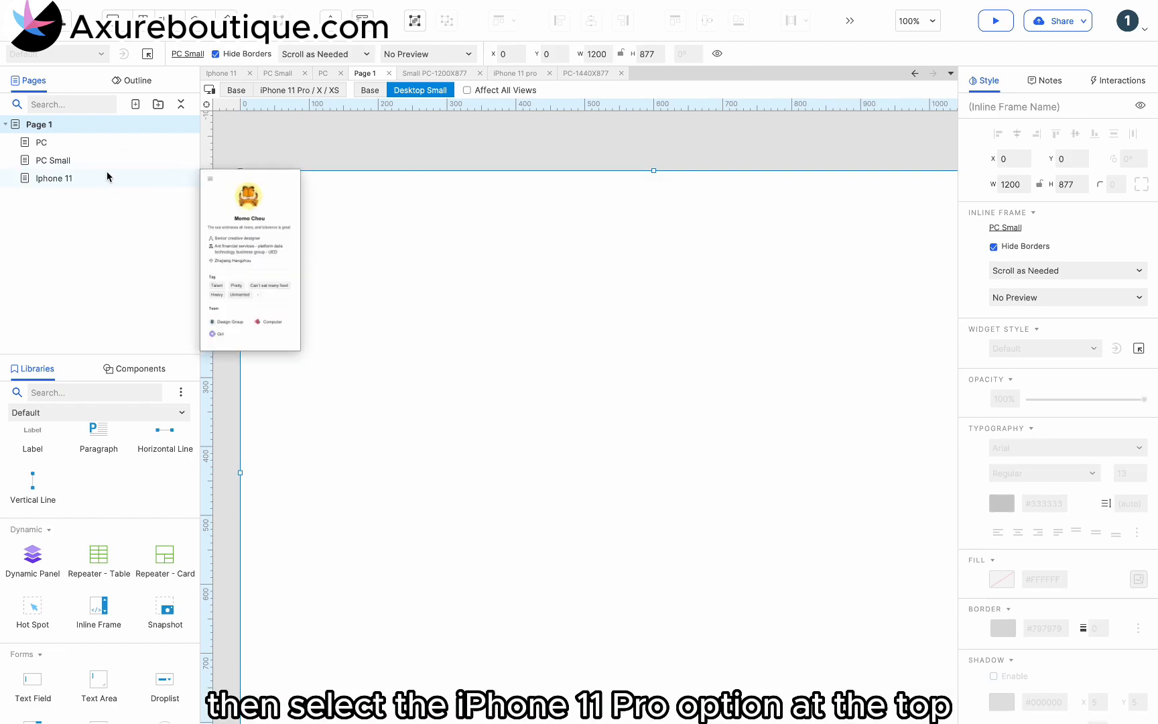
Remove the inherited inline frame from the iPhone 11 Pro / X / XS view of Page 1.
click(313, 91)
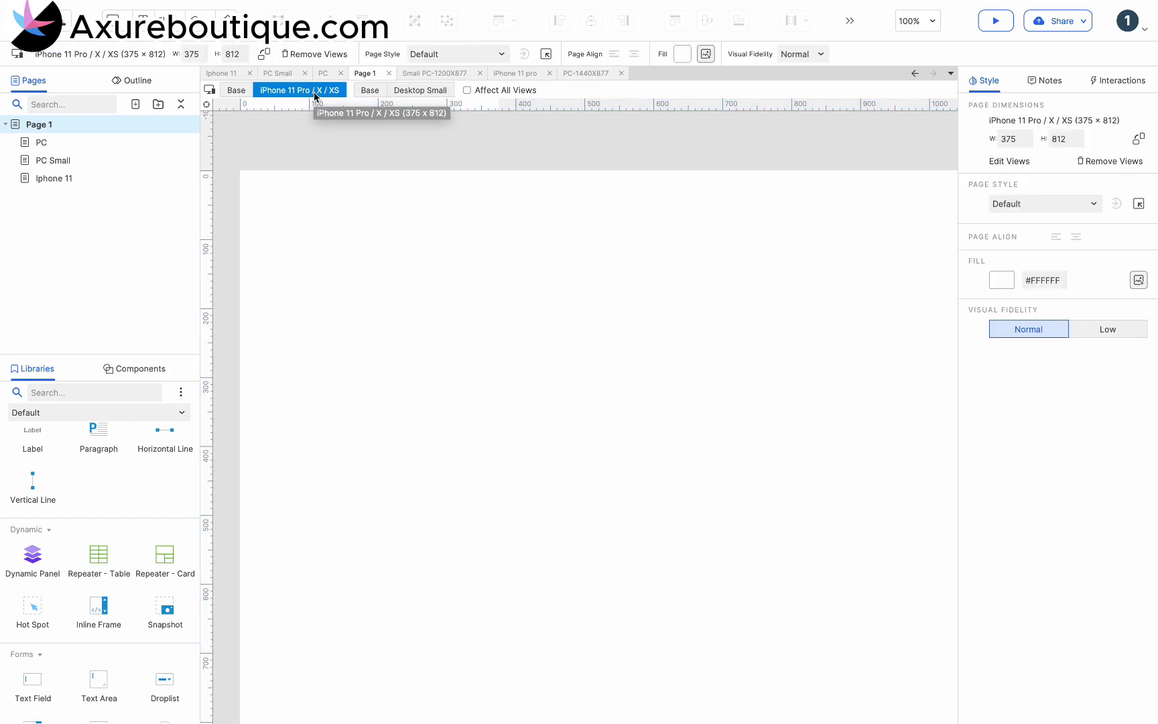
click(317, 196)
key(Delete)
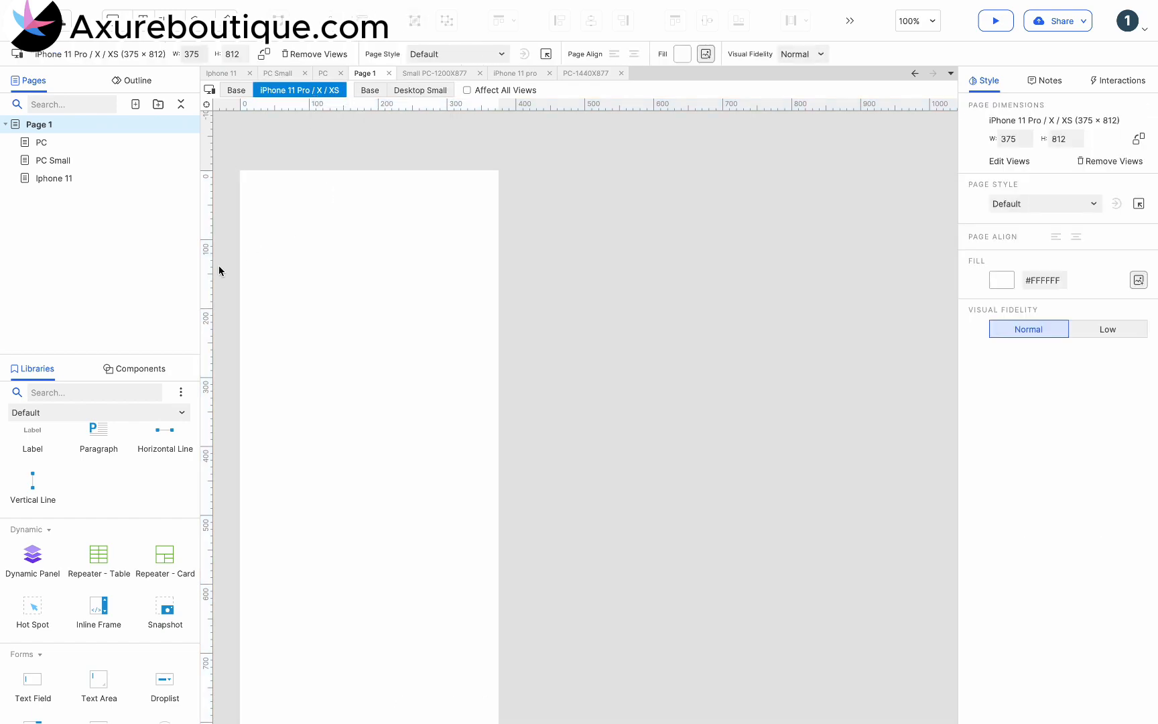
Add a new inline frame at position 0, 0 in the iPhone 11 Pro view and size it 375 by 812.
scroll(100, 526, down, 1)
scroll(99, 522, down, 3)
drag(99, 457, 380, 257)
drag(504, 251, 563, 694)
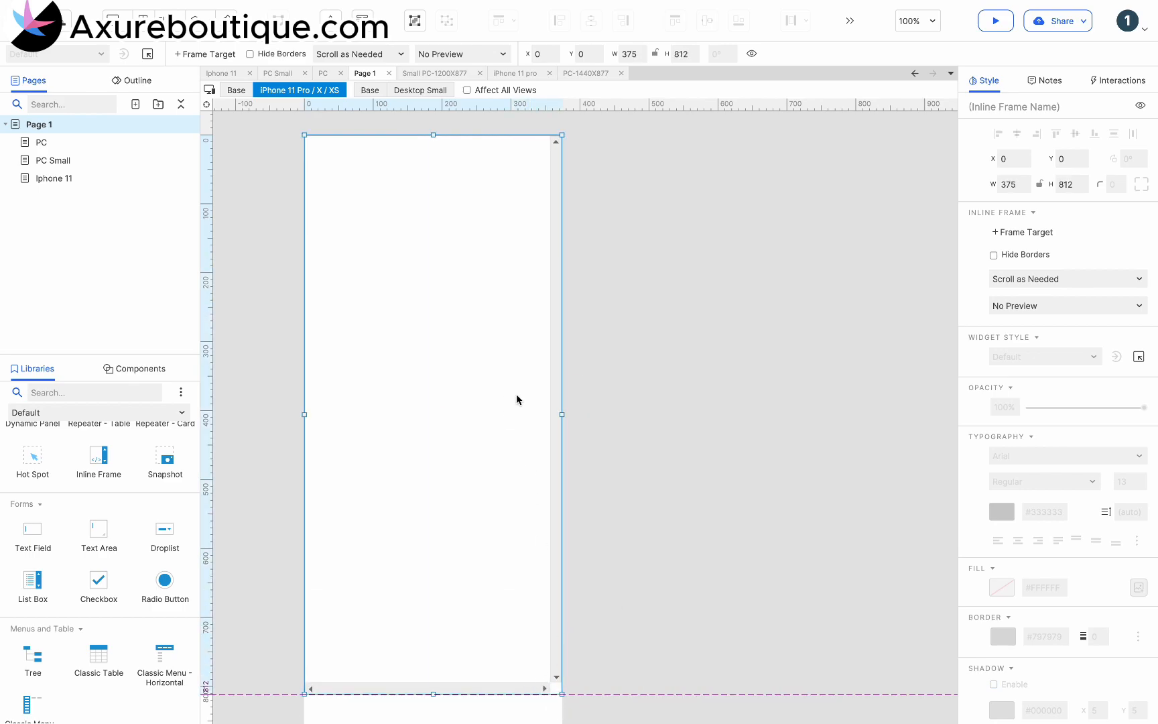
Set the iPhone view inline frame's scrollbars to Never Scroll.
right_click(517, 390)
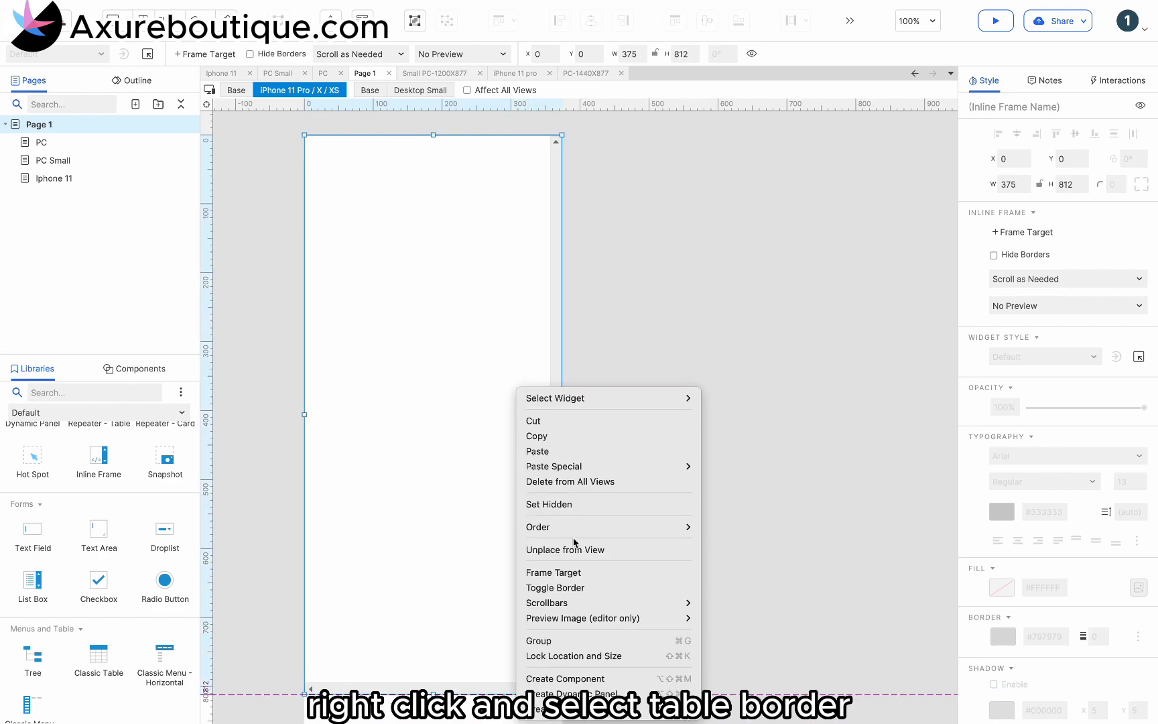
mouse_move(582, 602)
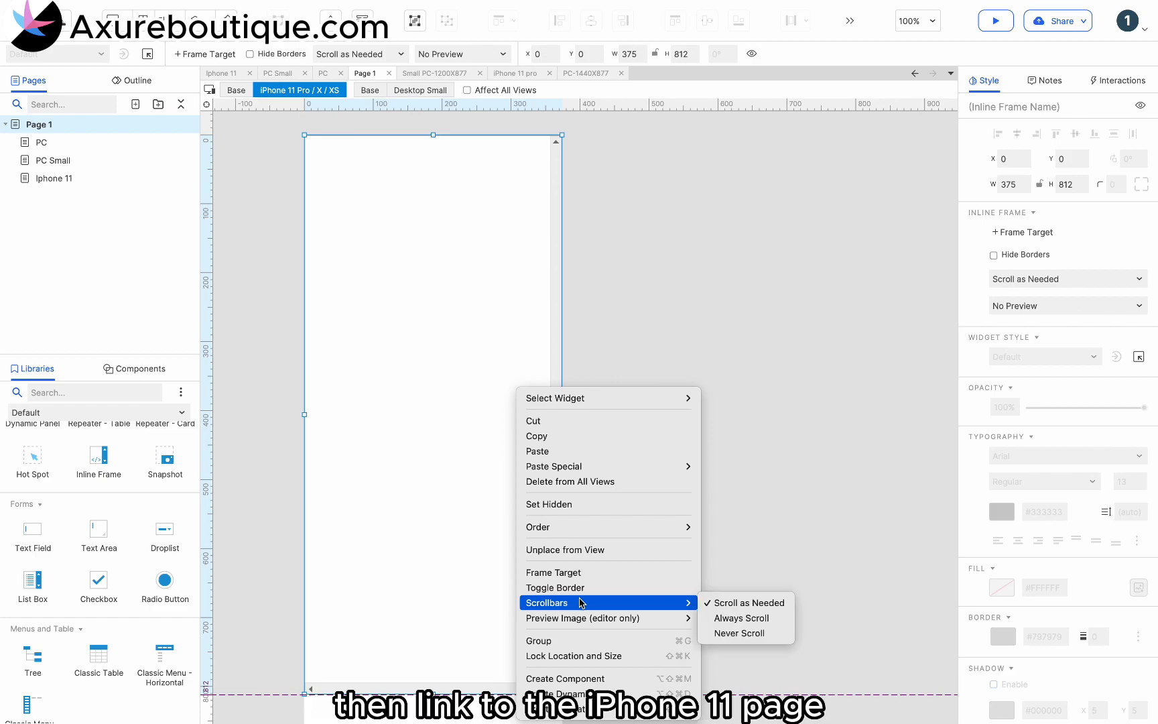
click(740, 632)
Hide the border of the iPhone view's inline frame and link the frame to the Iphone 11 page.
right_click(492, 389)
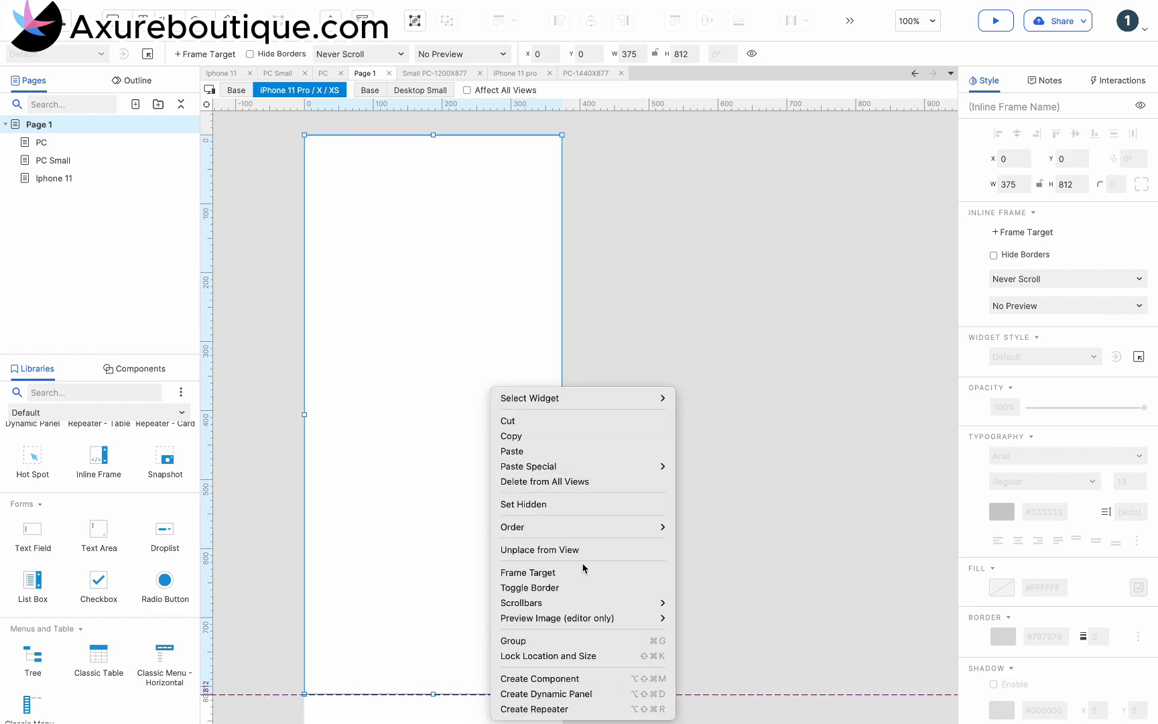
click(581, 587)
double_click(479, 424)
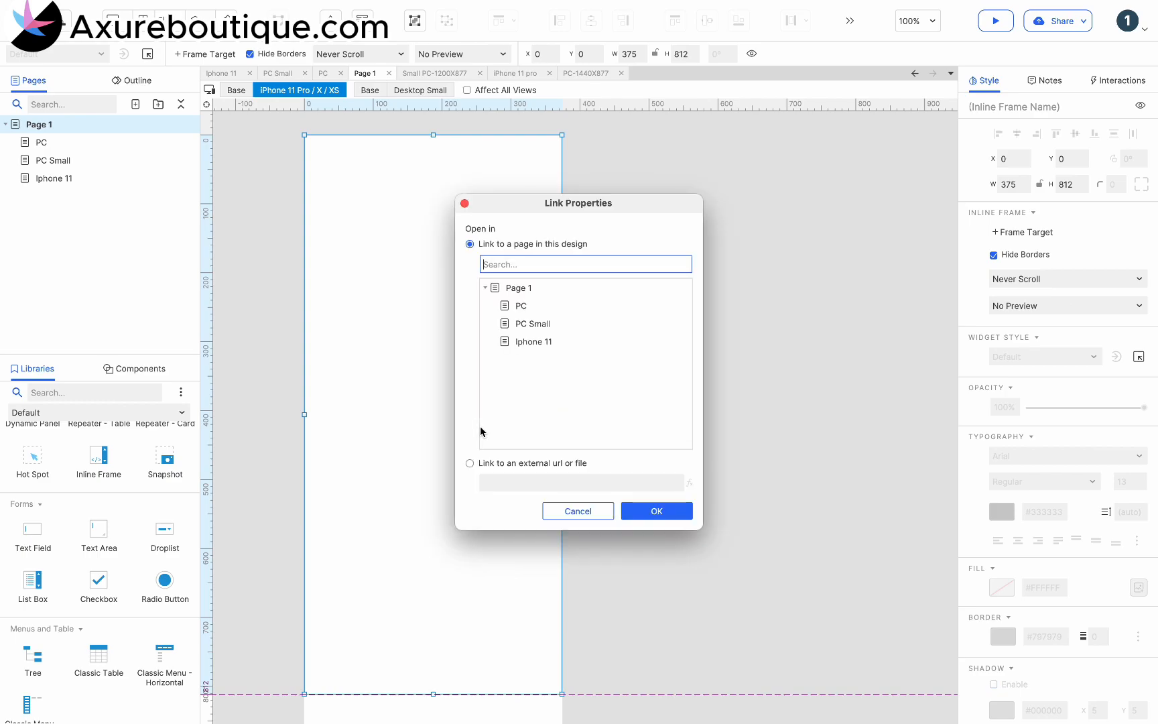
click(527, 330)
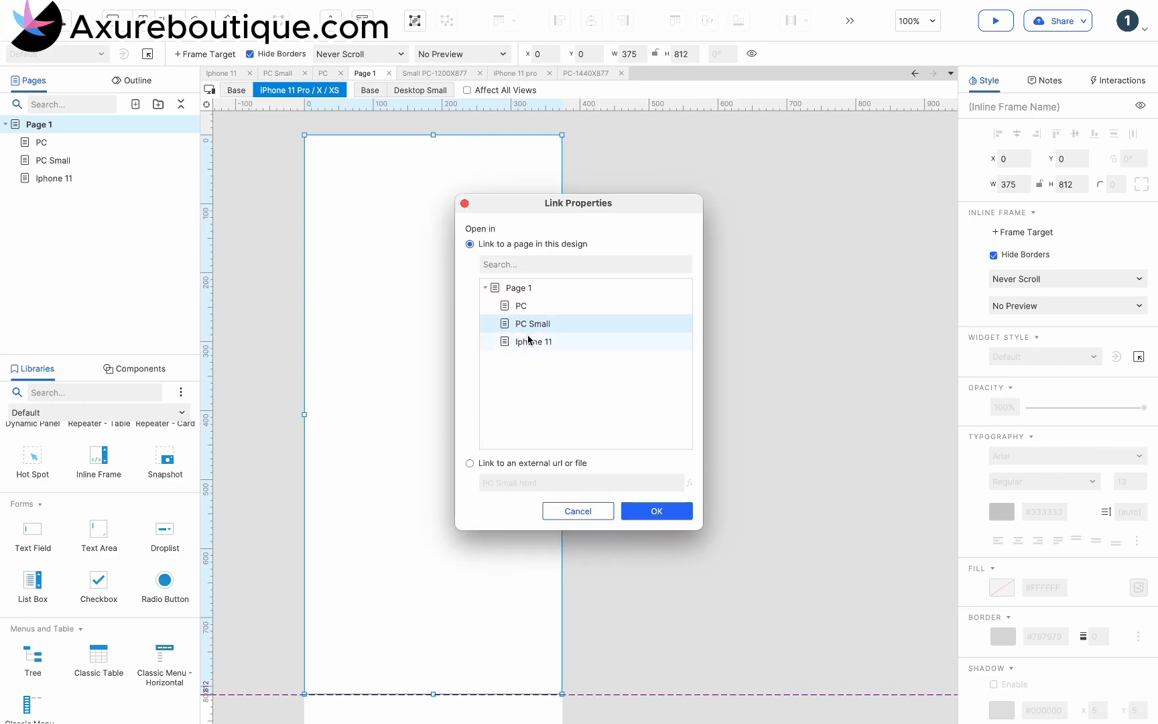
click(529, 341)
click(650, 510)
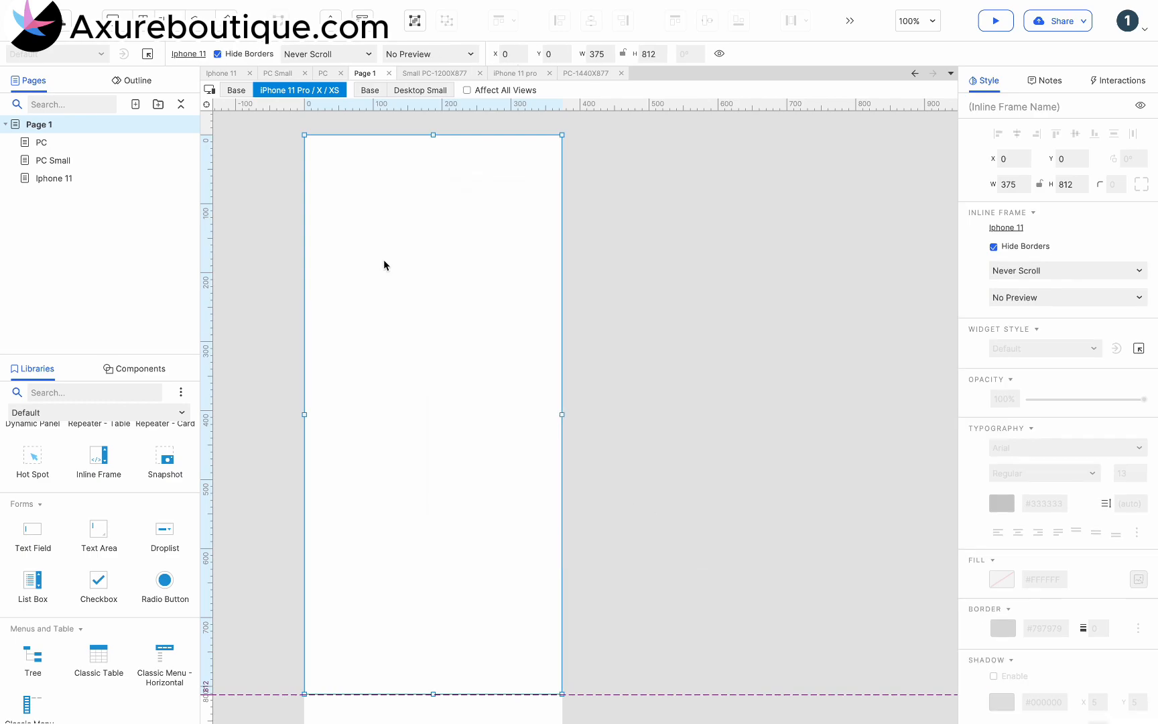
Set the scrollbars of the Base view's inline frame to Never Scroll.
click(236, 92)
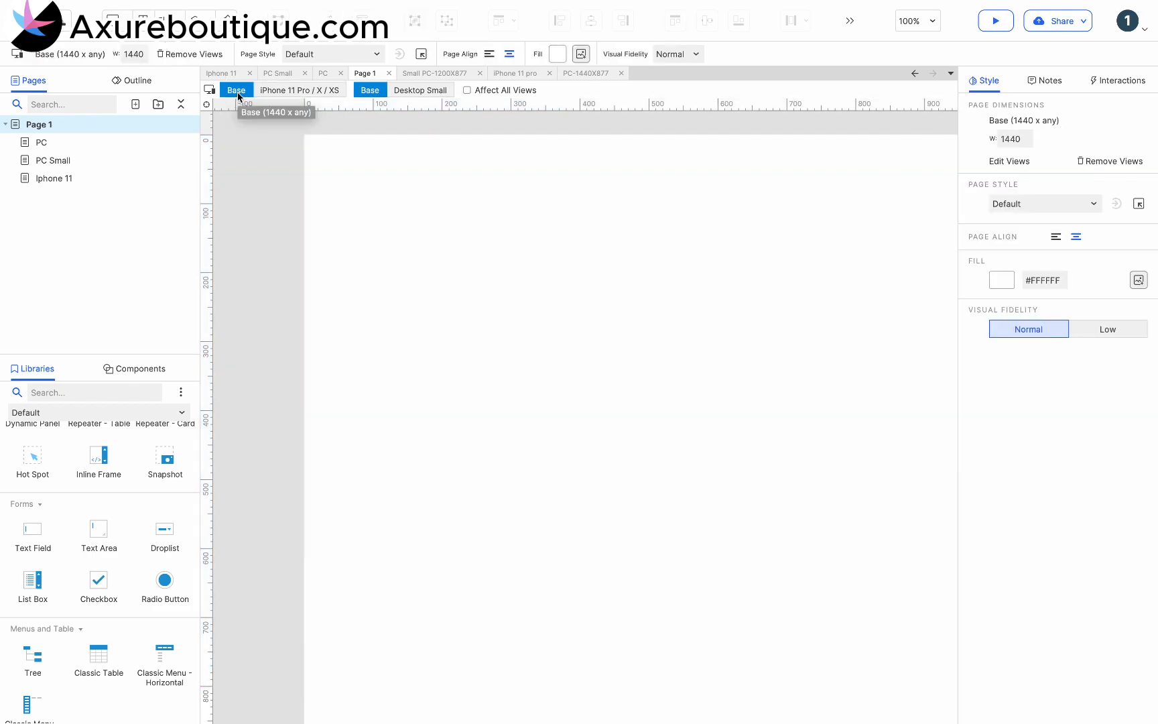
scroll(402, 223, right, 10)
right_click(402, 223)
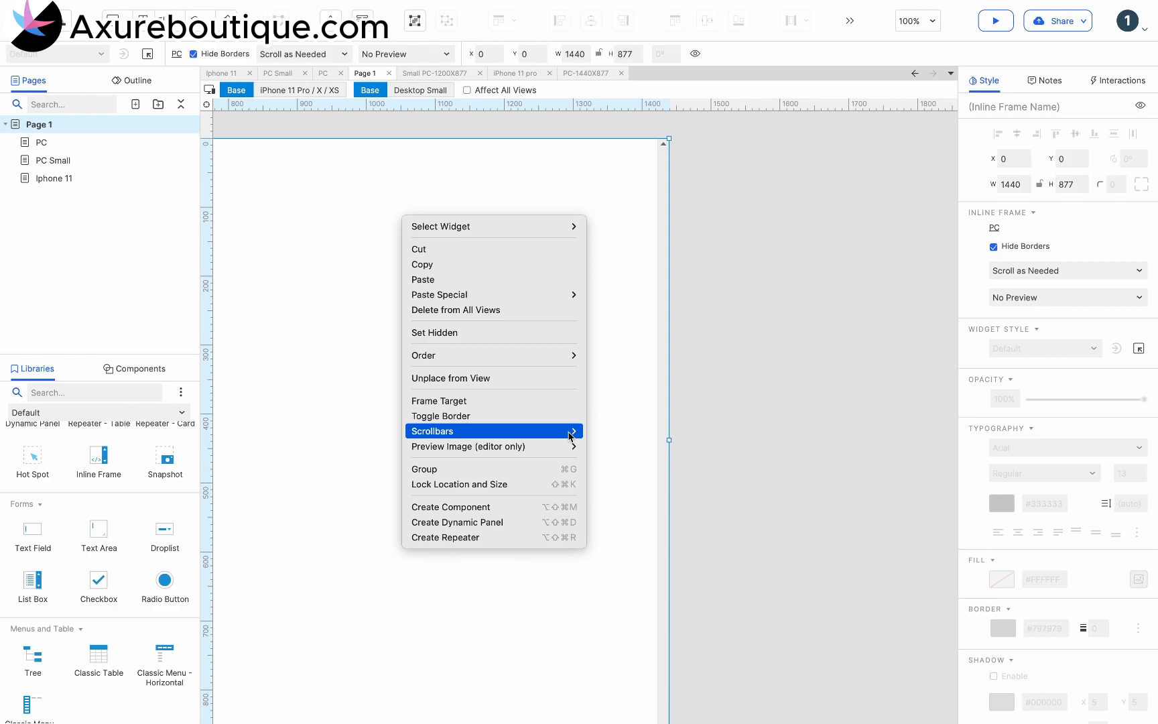
mouse_move(569, 433)
click(623, 461)
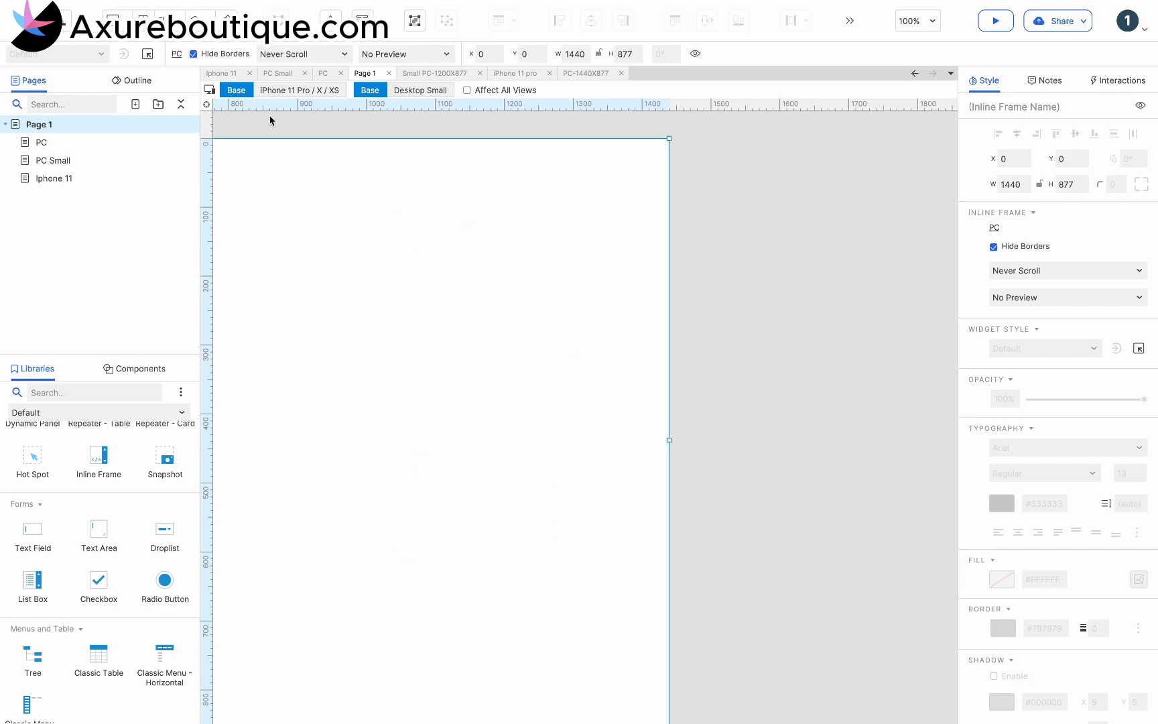
Set the scrollbars of the Desktop Small view's inline frame to Never Scroll.
click(415, 92)
click(426, 272)
right_click(429, 268)
mouse_move(576, 481)
click(660, 513)
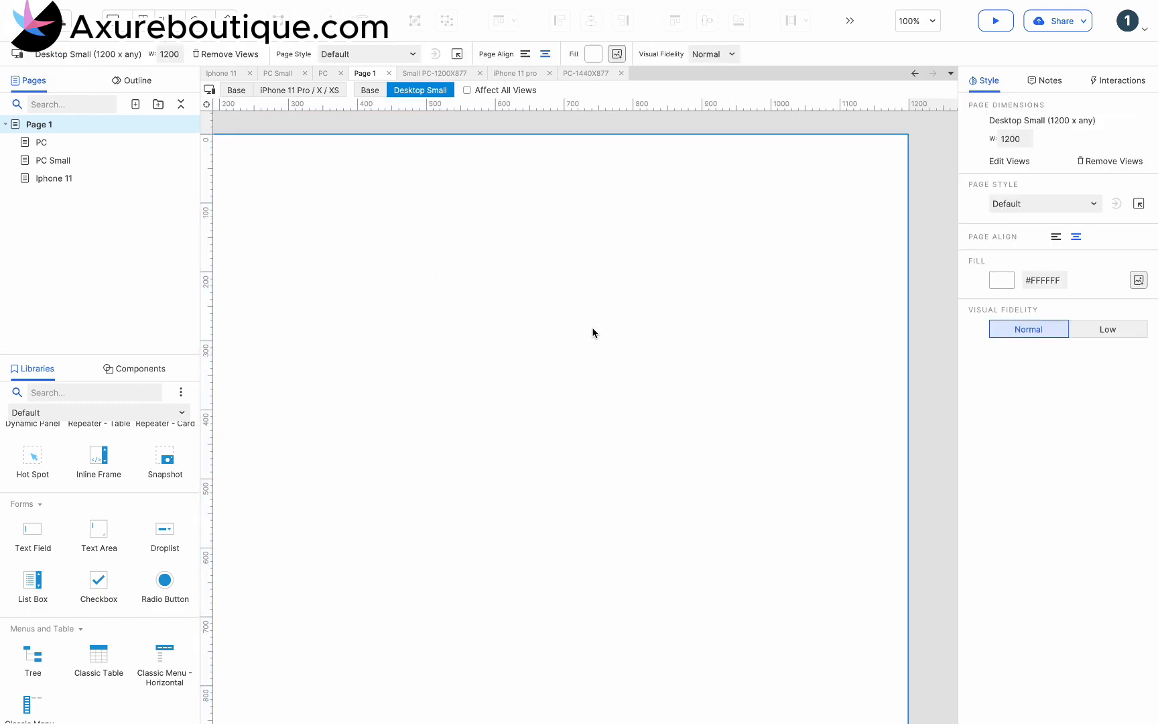
scroll(595, 334, right, 1)
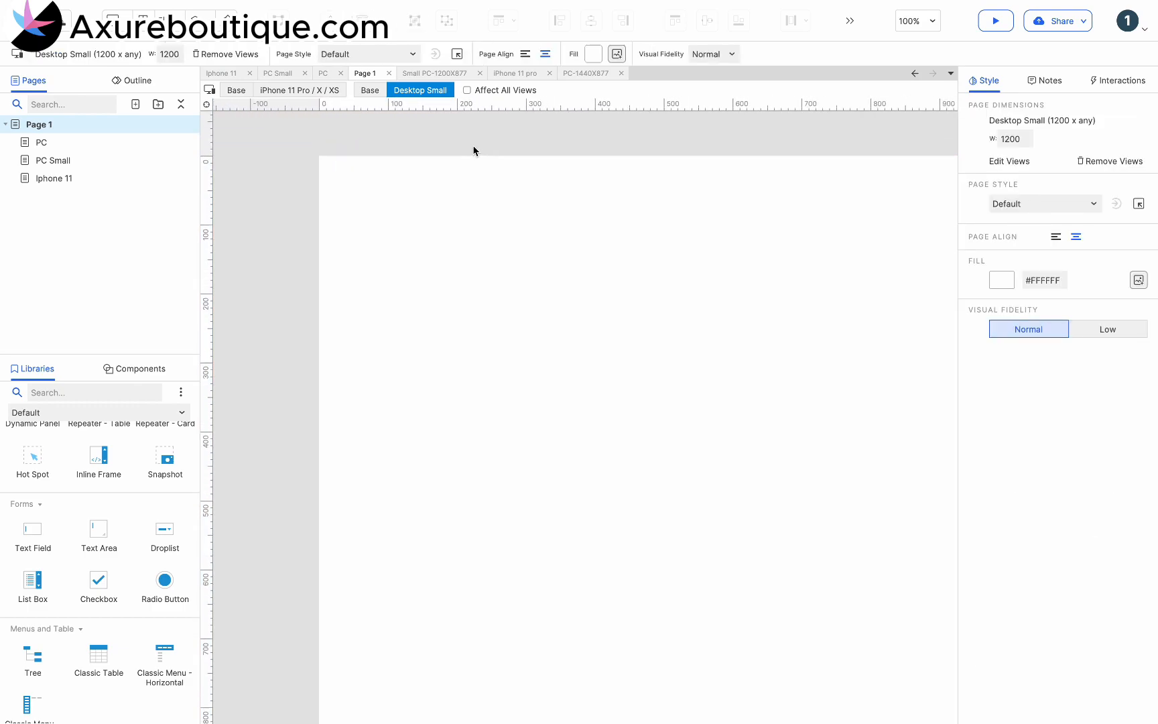
scroll(417, 152, right, 2)
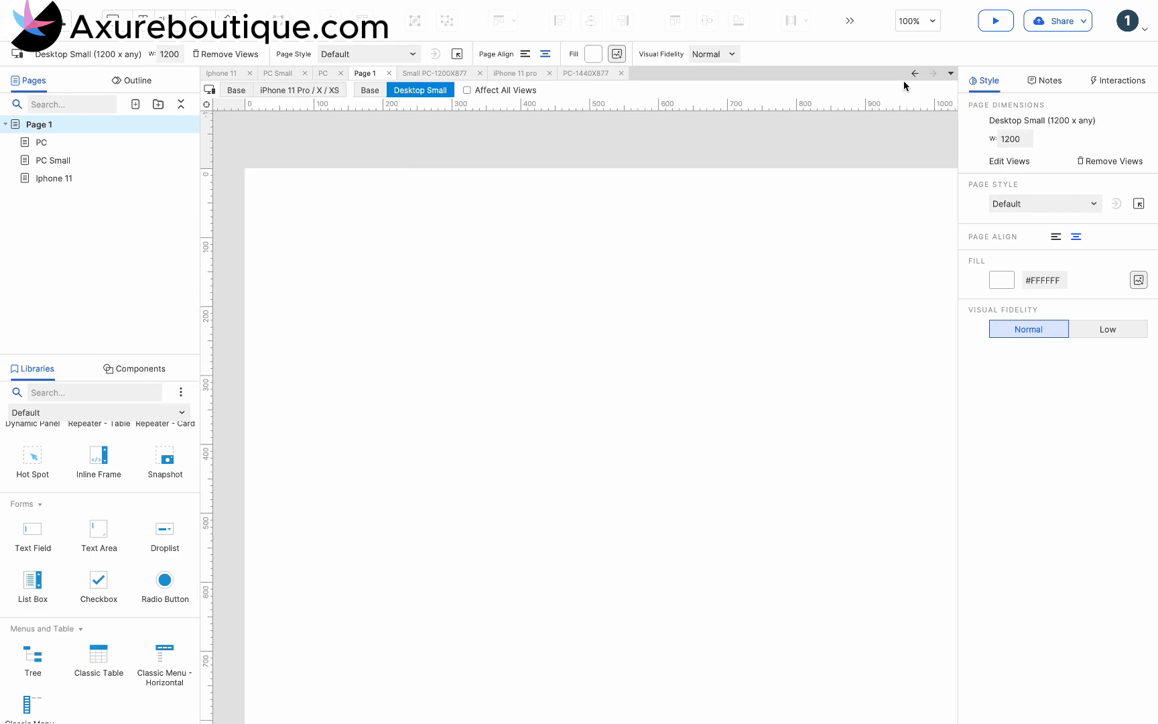
Preview the prototype in the browser, narrow the window through the Desktop Small and iPhone 11 Pro views, and widen it back to Base.
click(996, 22)
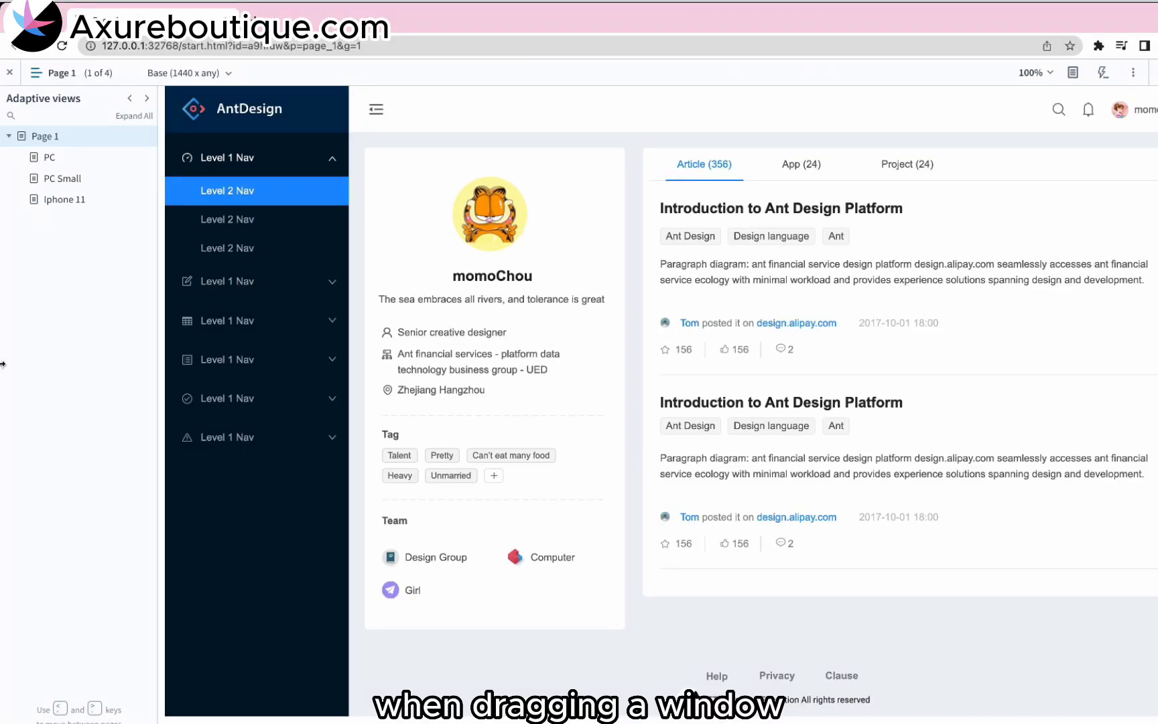
drag(6, 364, 62, 353)
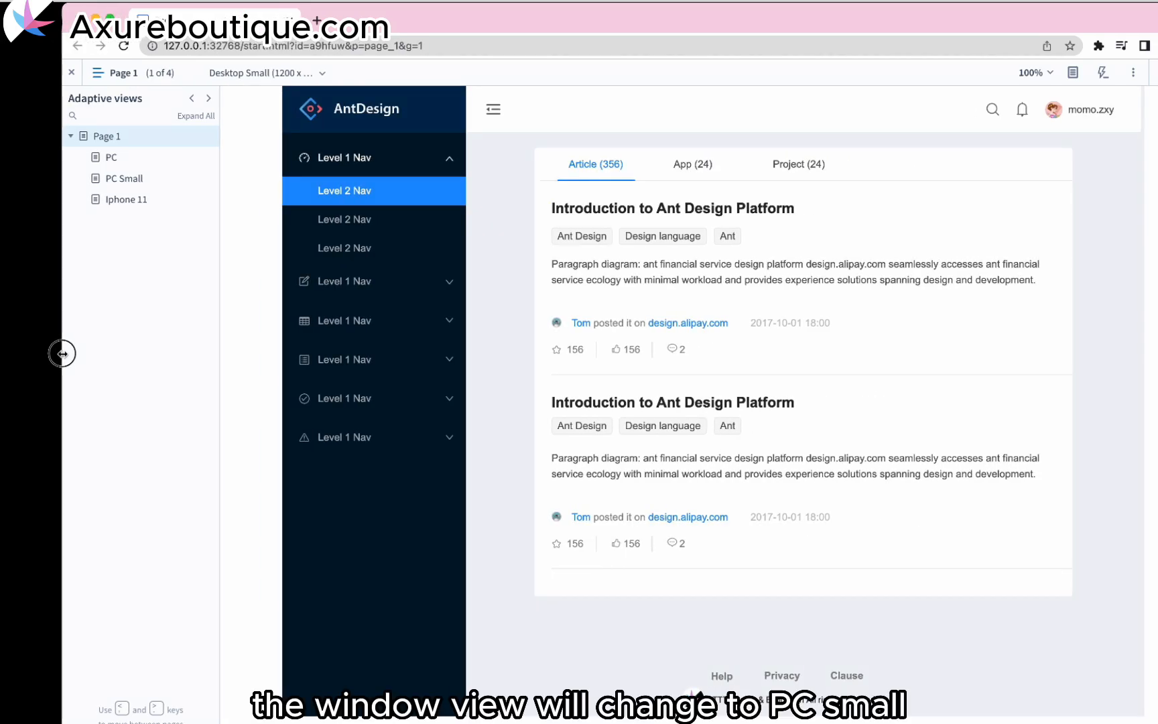
drag(62, 353, 429, 341)
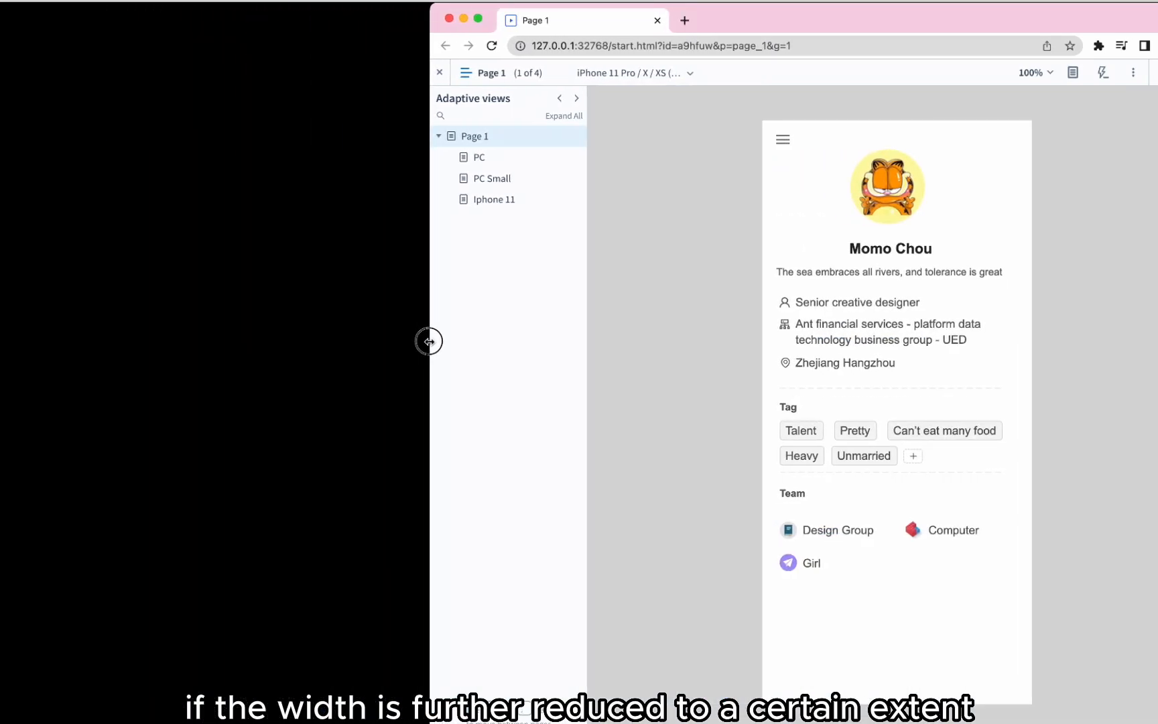
drag(429, 341, 3, 347)
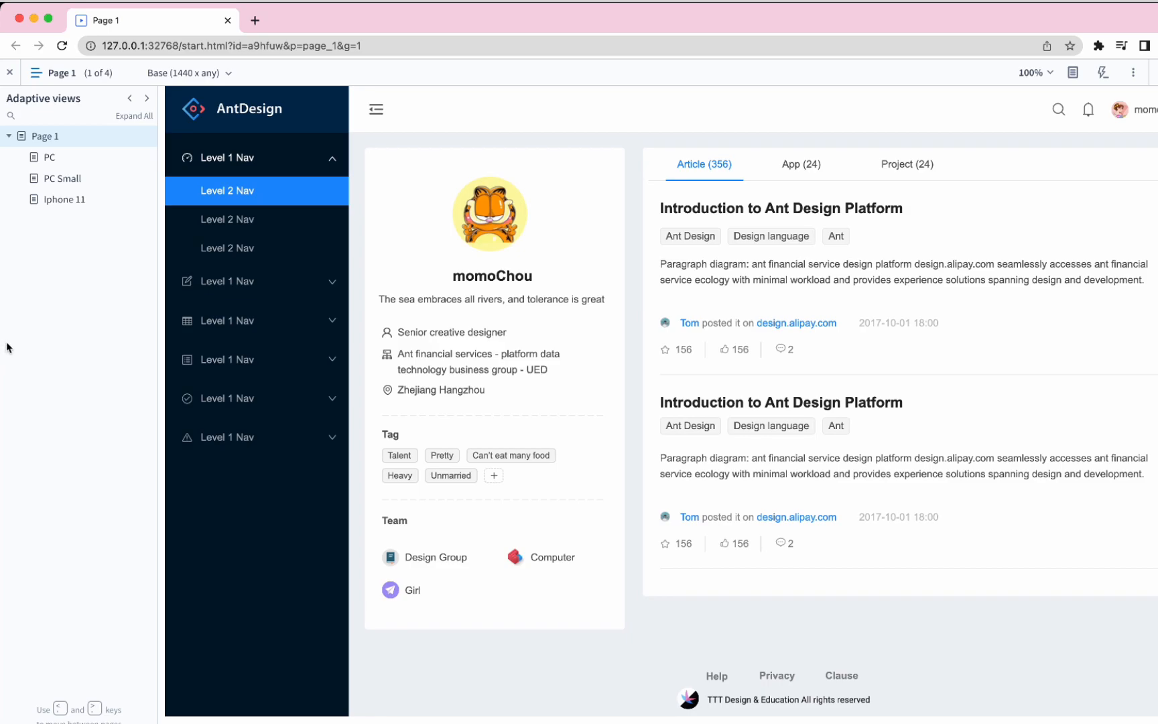